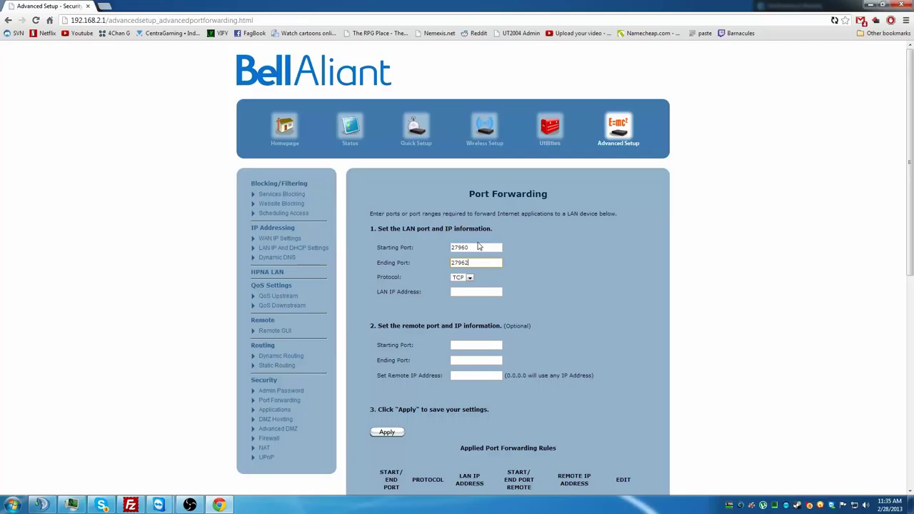
Fix the ending port to 27961, pick UDP, and enter LAN IP 192.168.2.10.
key(BackSpace)
text(1)
click(468, 280)
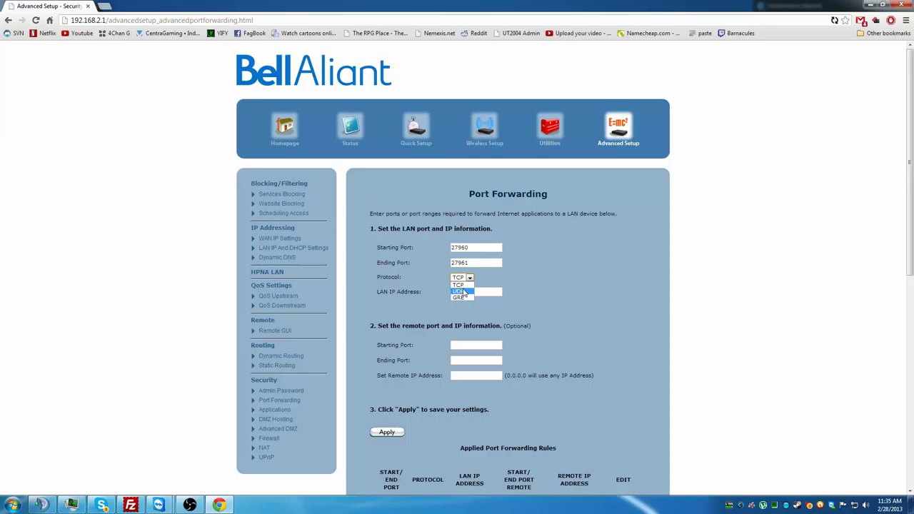
click(463, 292)
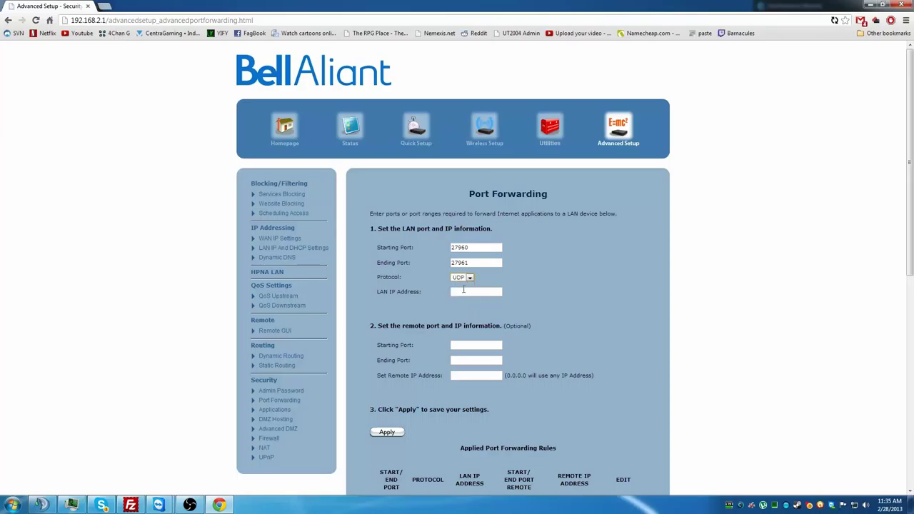
click(465, 290)
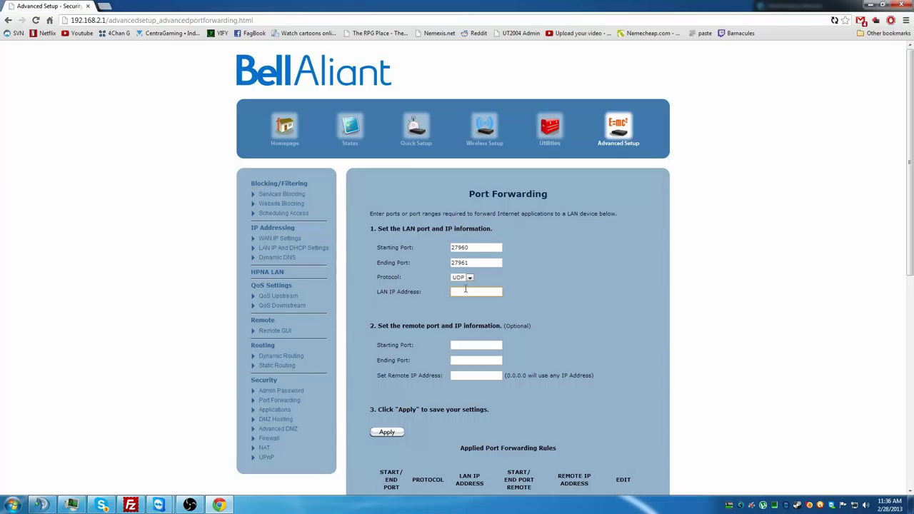
text(192.168.2.10)
right_click(855, 505)
click(857, 499)
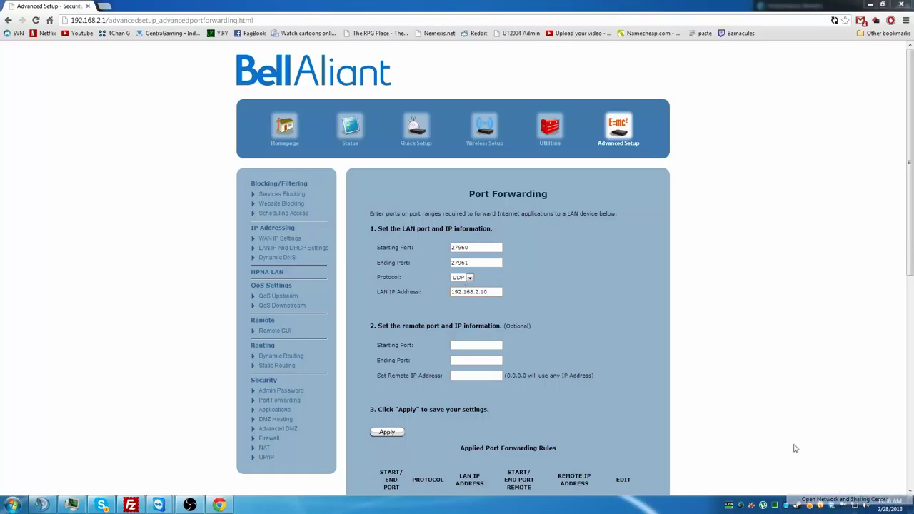
click(328, 117)
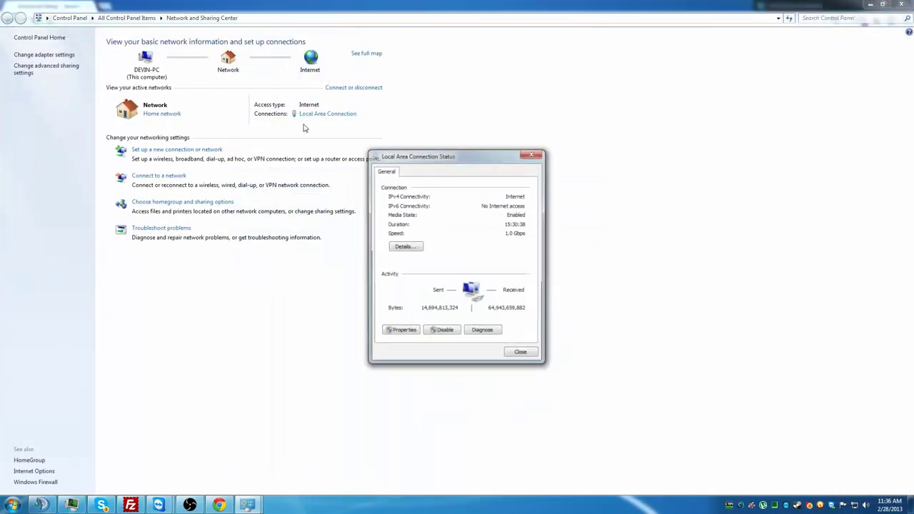
click(405, 249)
click(481, 243)
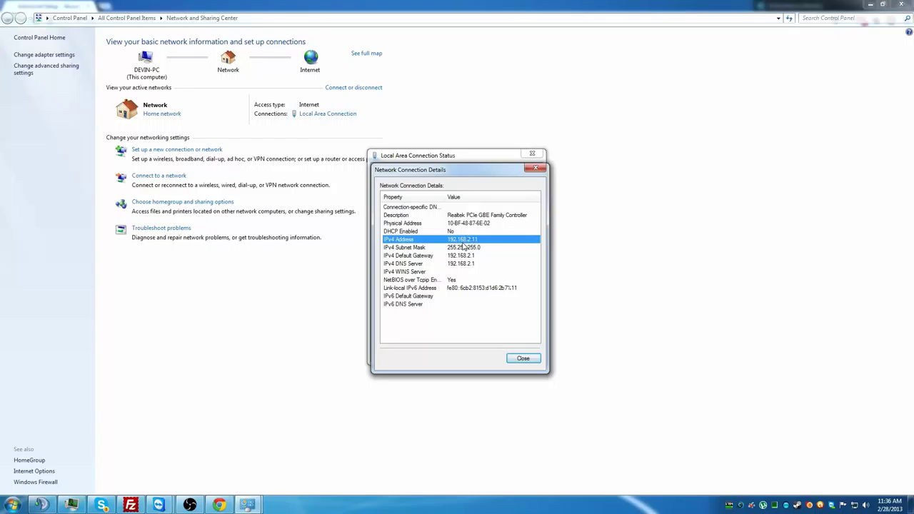
click(532, 359)
click(535, 156)
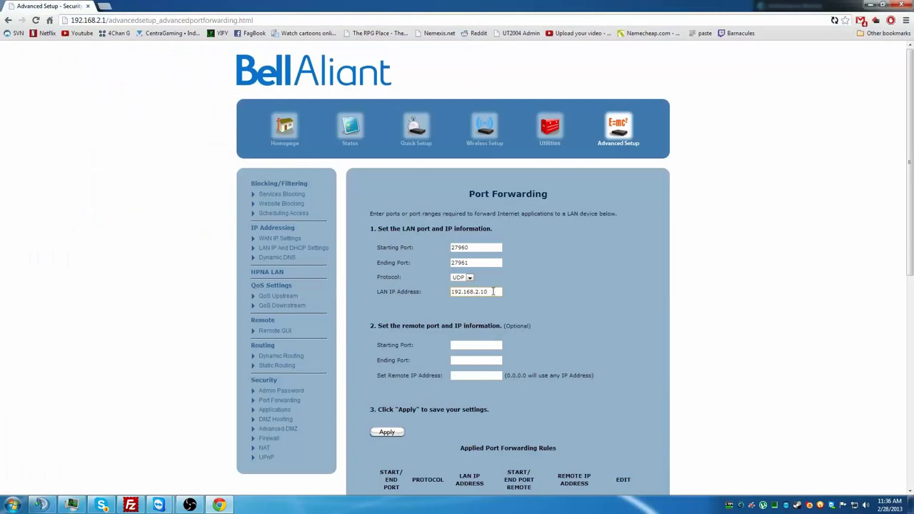
double_click(493, 291)
click(398, 392)
drag(380, 326, 493, 326)
drag(385, 228, 484, 239)
click(461, 238)
drag(374, 362, 433, 369)
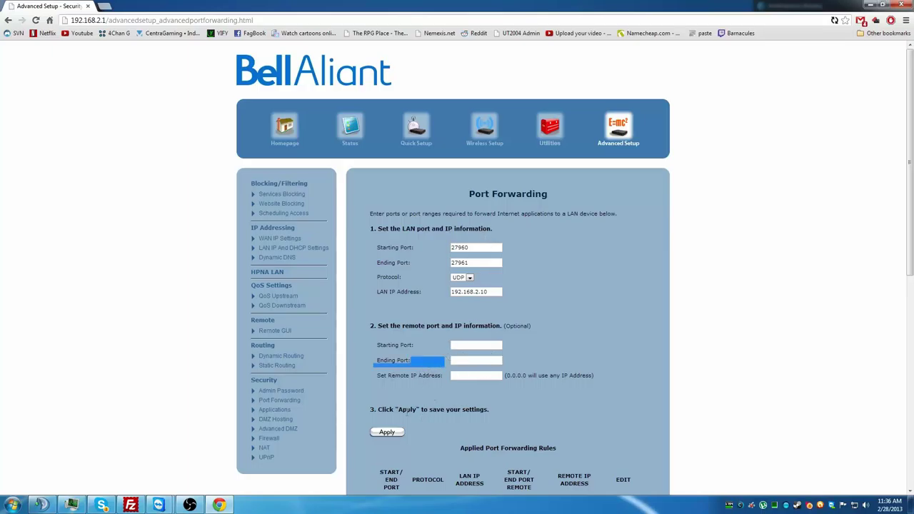
click(427, 396)
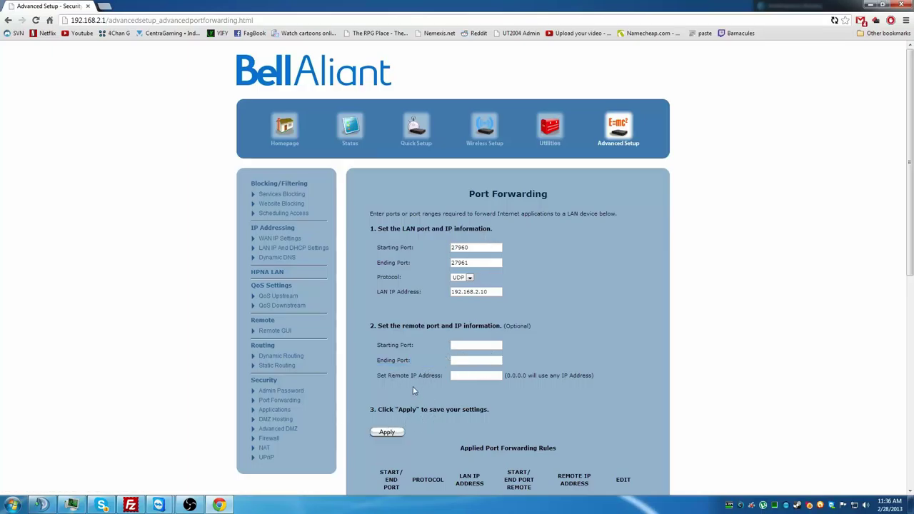
scroll(414, 390, down, 6)
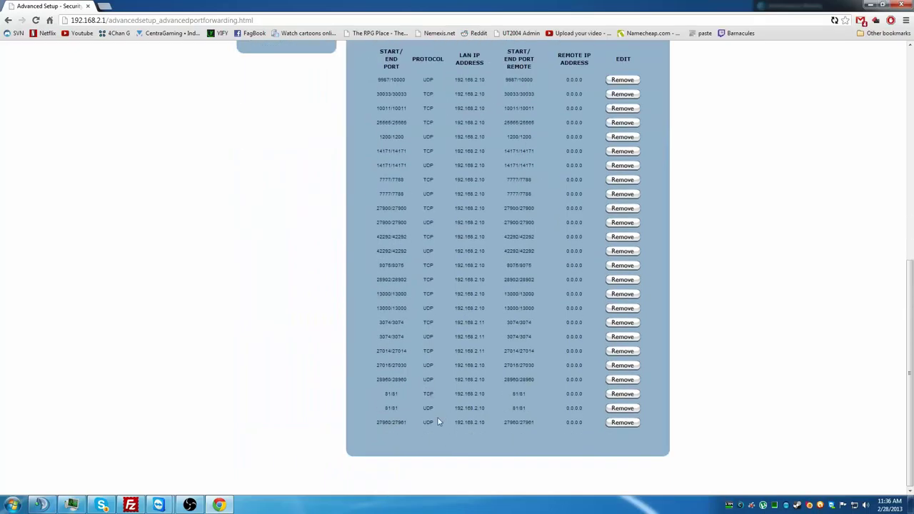
drag(383, 422, 584, 423)
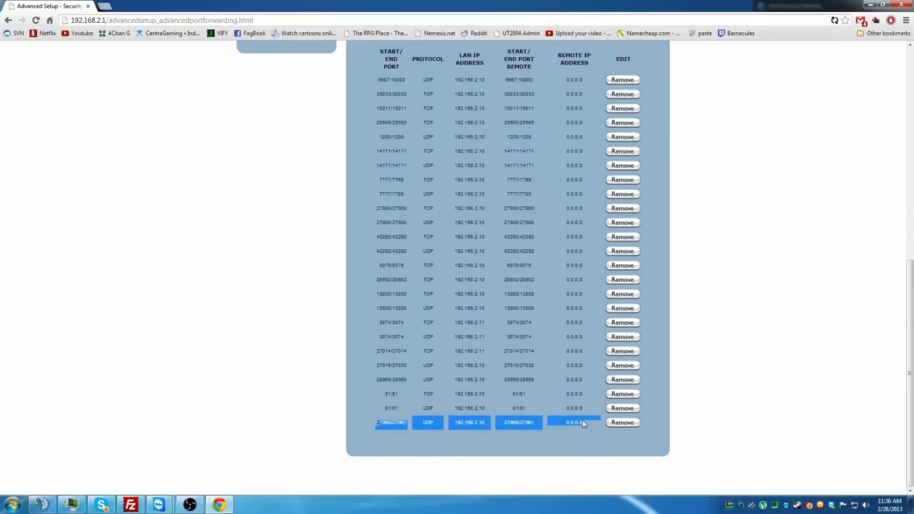
scroll(545, 405, up, 8)
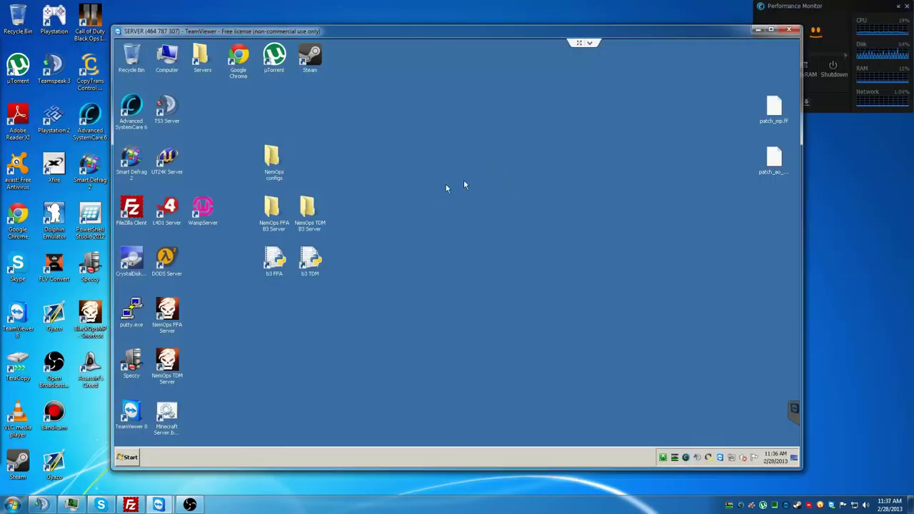
Dismiss the desktop shortcut menu and switch the TeamViewer session to full screen.
right_click(449, 183)
click(417, 135)
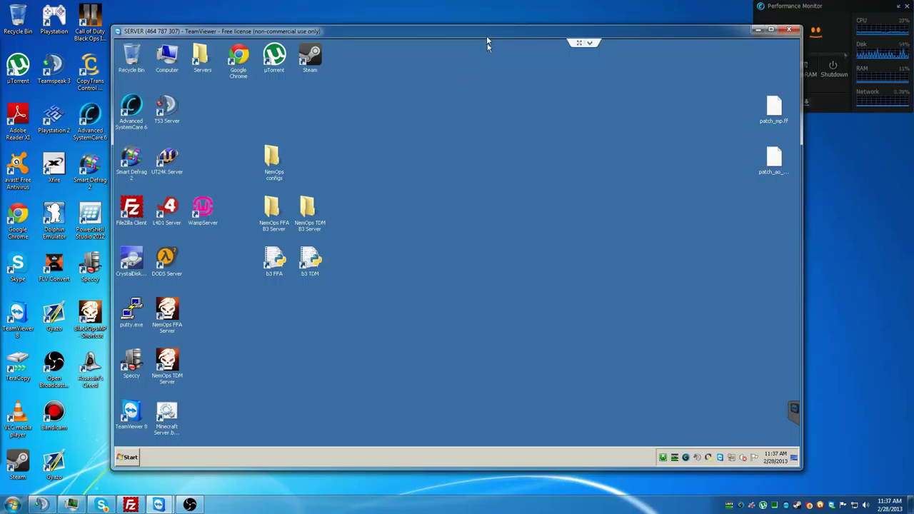
click(580, 44)
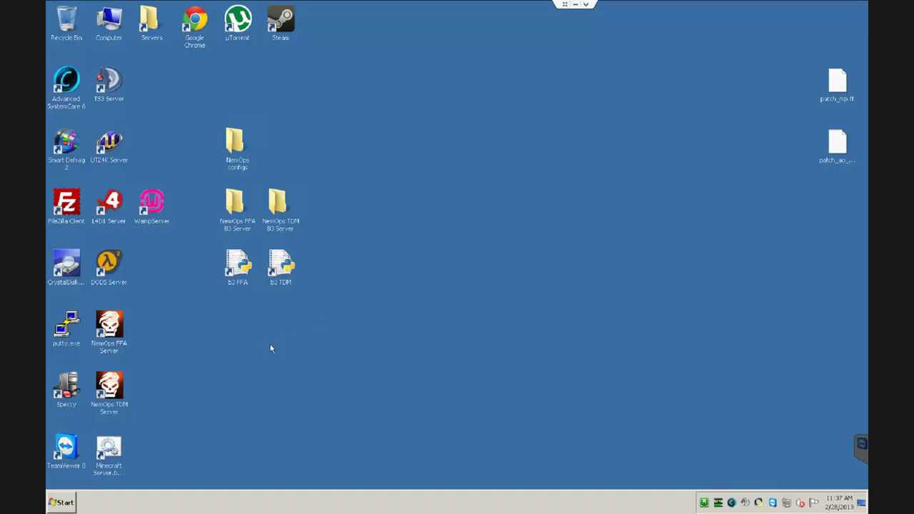
click(76, 507)
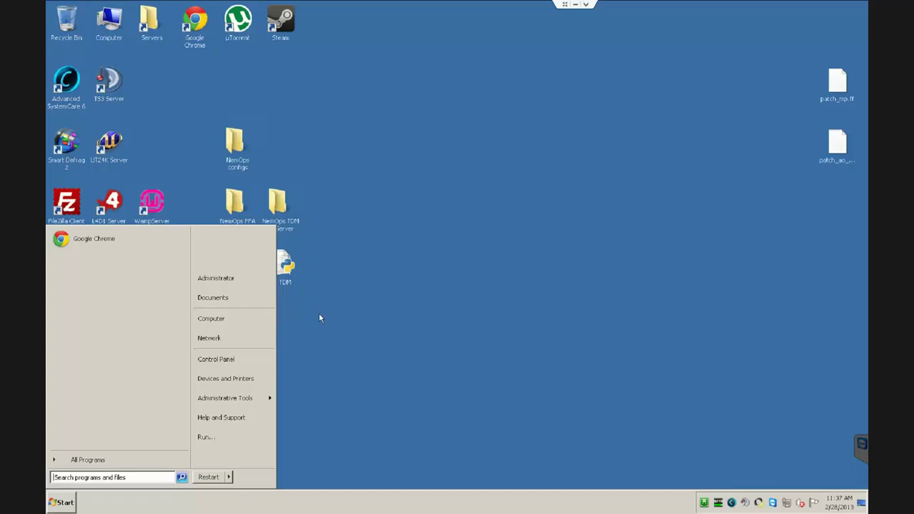
right_click(244, 318)
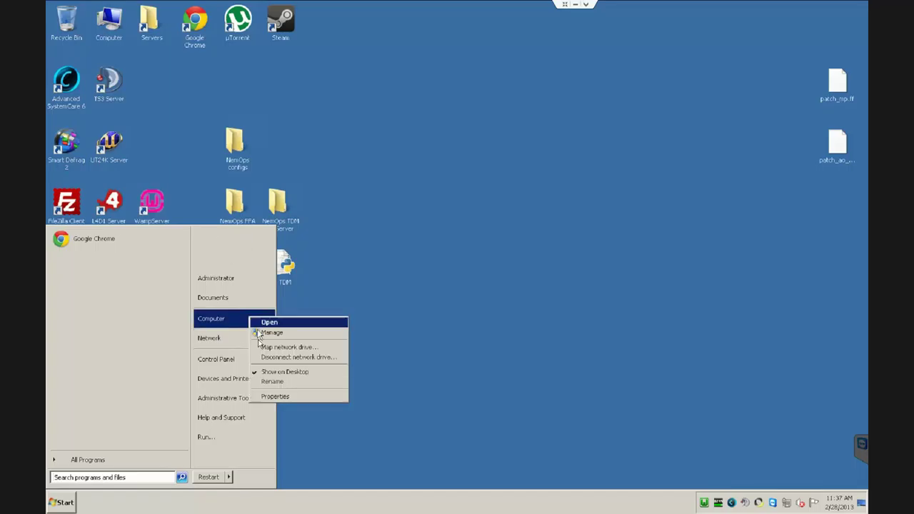
click(284, 403)
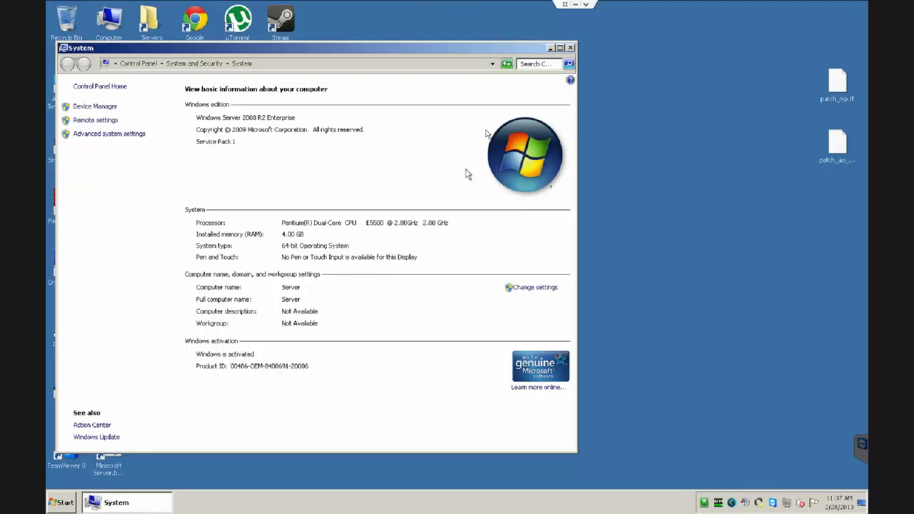
click(570, 48)
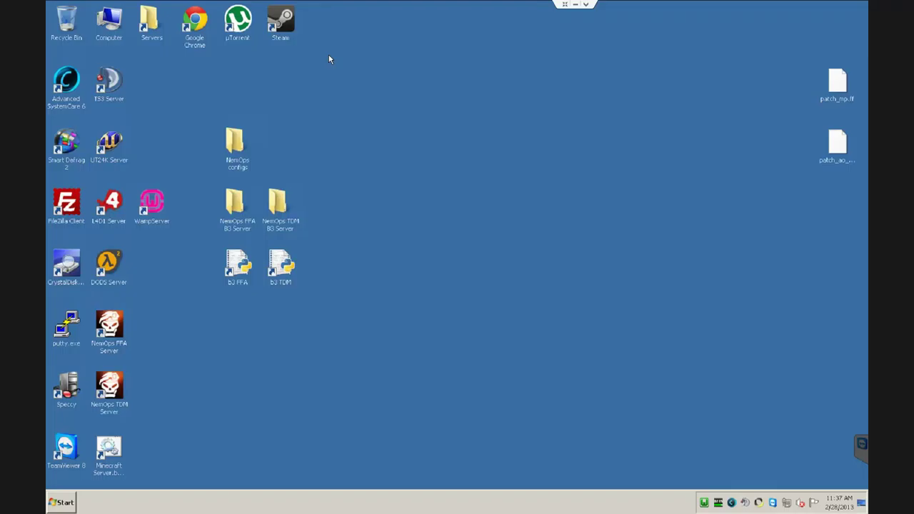
Return the remote view to a window with the NemOps FFA Server shortcut's menu up.
drag(325, 10, 325, 175)
right_click(115, 323)
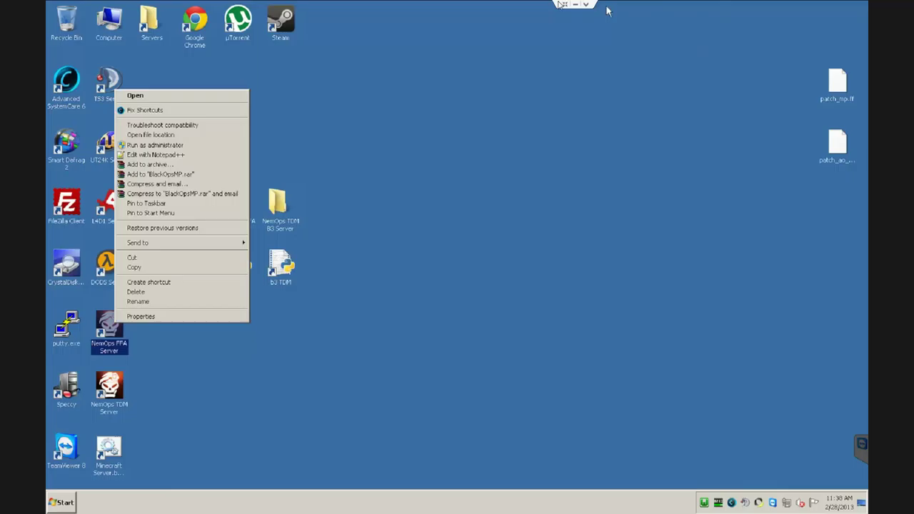
click(564, 5)
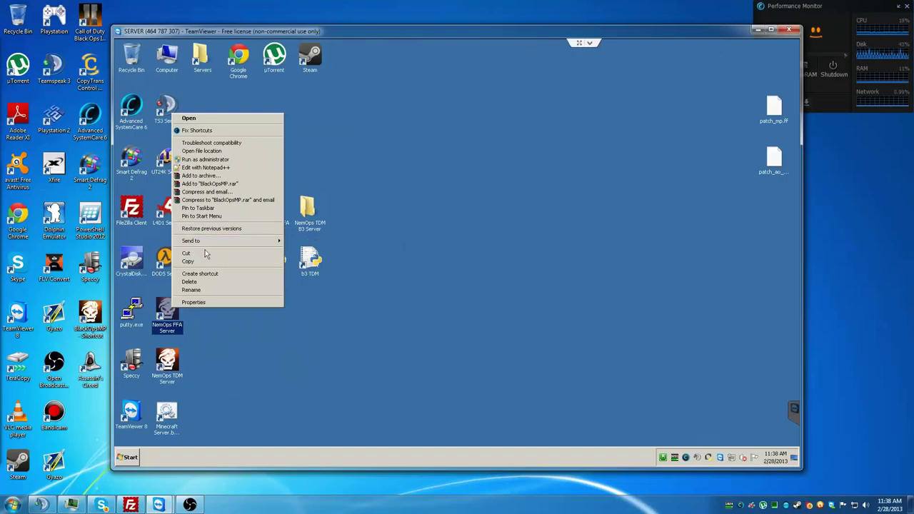
Inspect the shortcut's Target: BlackOpsMP.exe with net_port 27960 and +exec server.cfg.
click(220, 307)
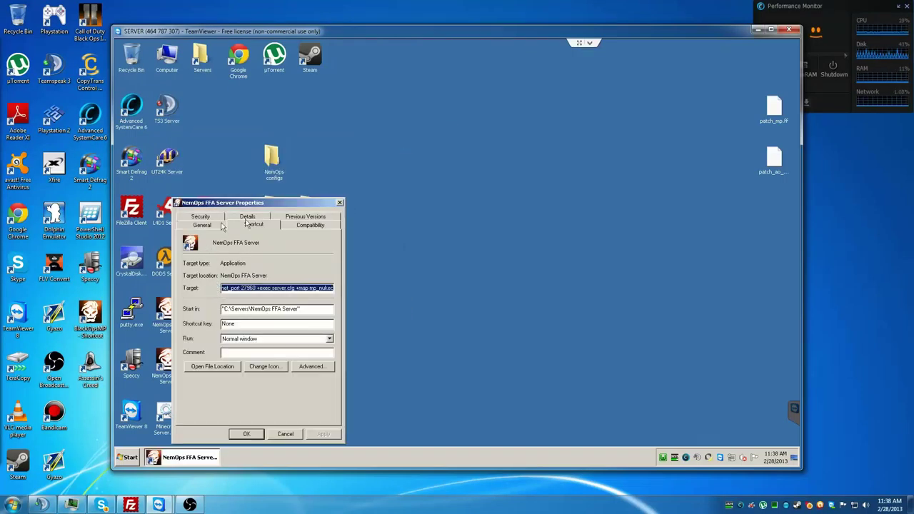
click(291, 288)
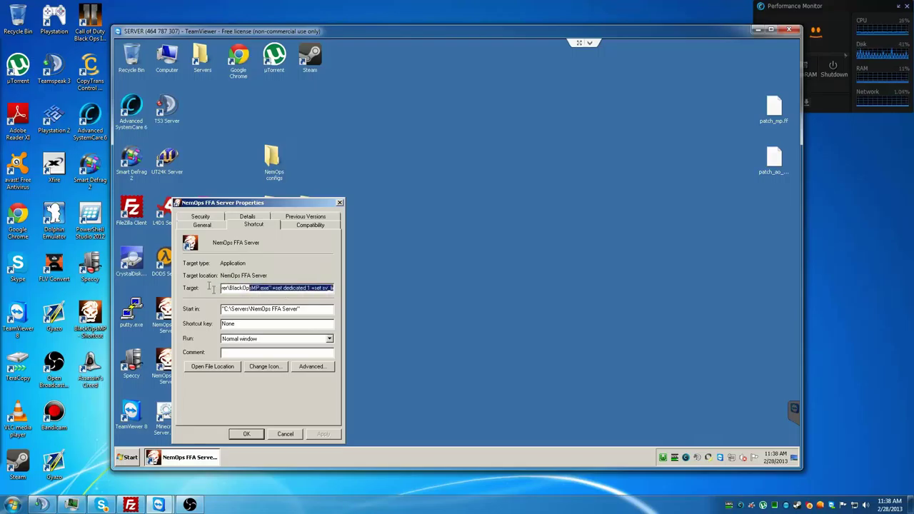
drag(212, 288, 215, 288)
click(286, 293)
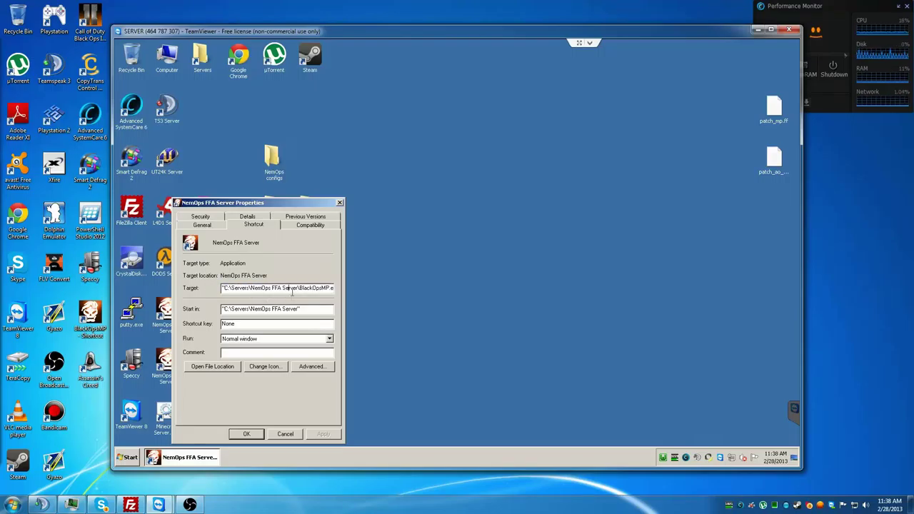
click(340, 203)
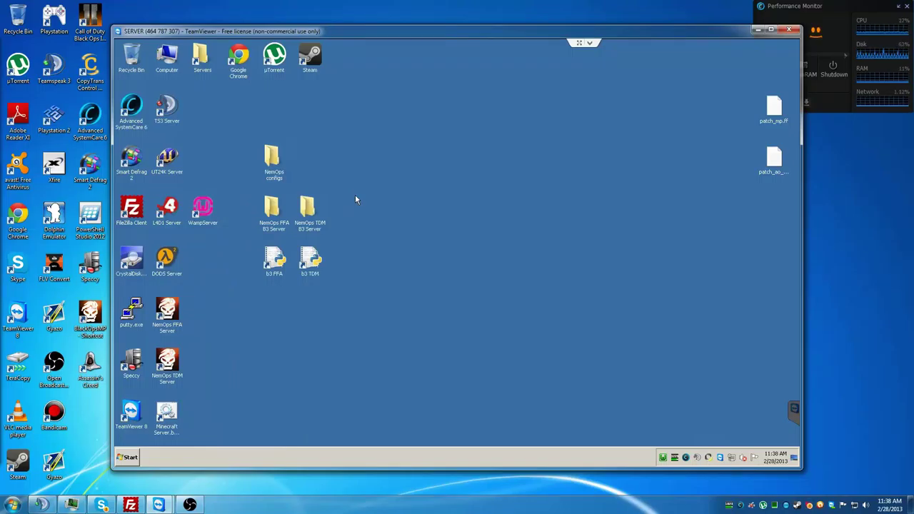
right_click(180, 323)
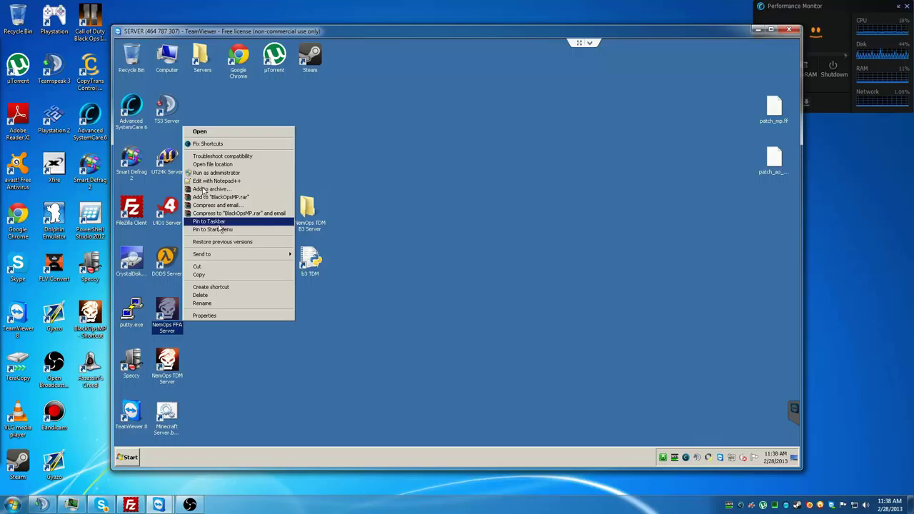
Open the server executable's folder and go up to C:\Servers.
click(215, 164)
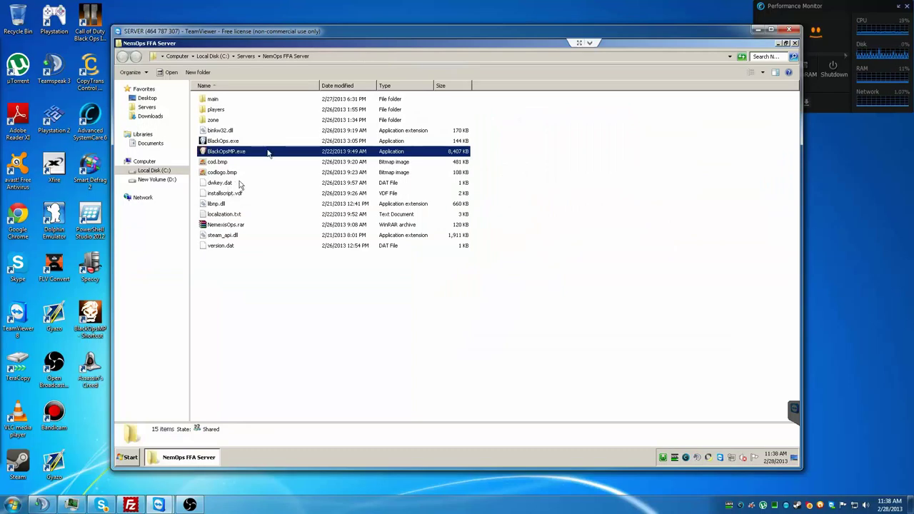
click(246, 56)
click(252, 141)
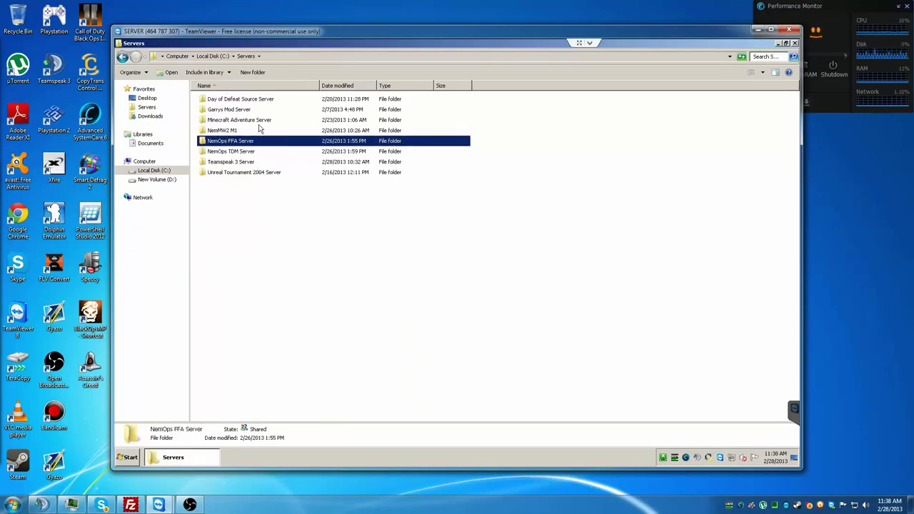
key(Escape)
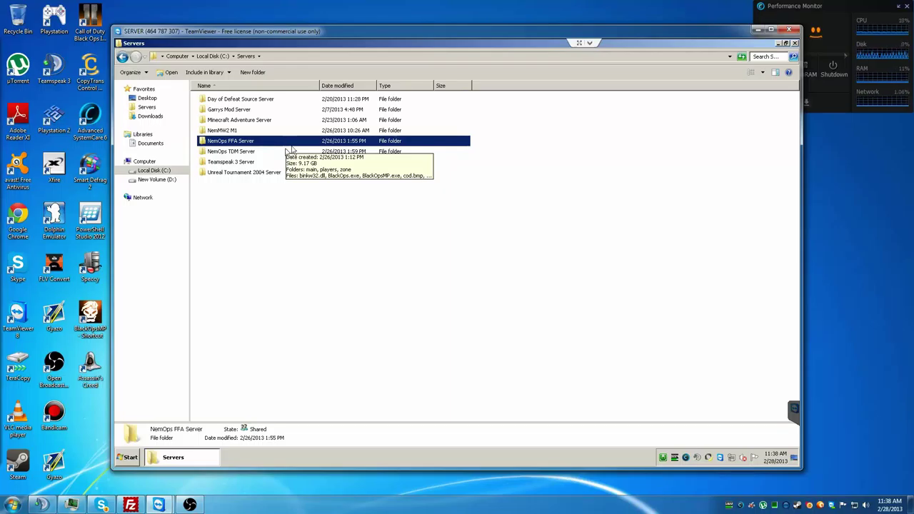
Open and back out of the NemOps FFA Server and NemOps TDM Server folders.
key(Down)
key(Up)
key(Down)
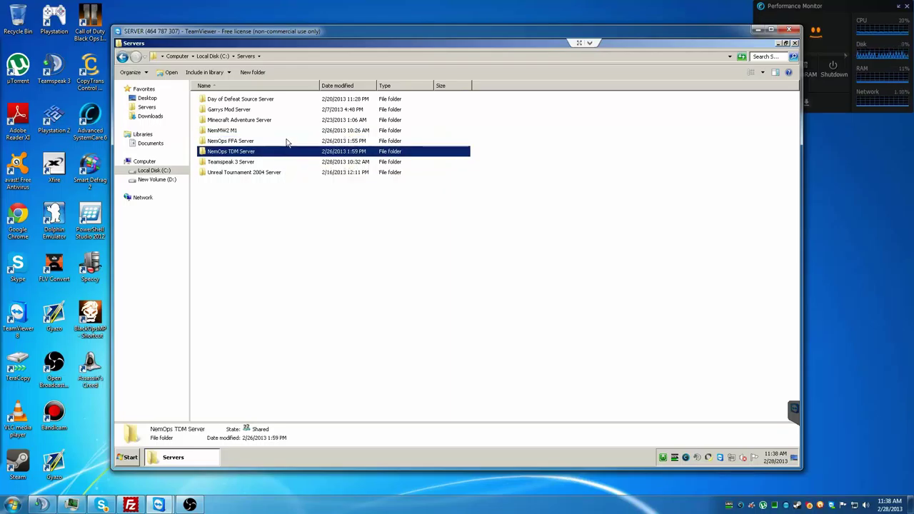
key(Up)
key(Down)
key(Up)
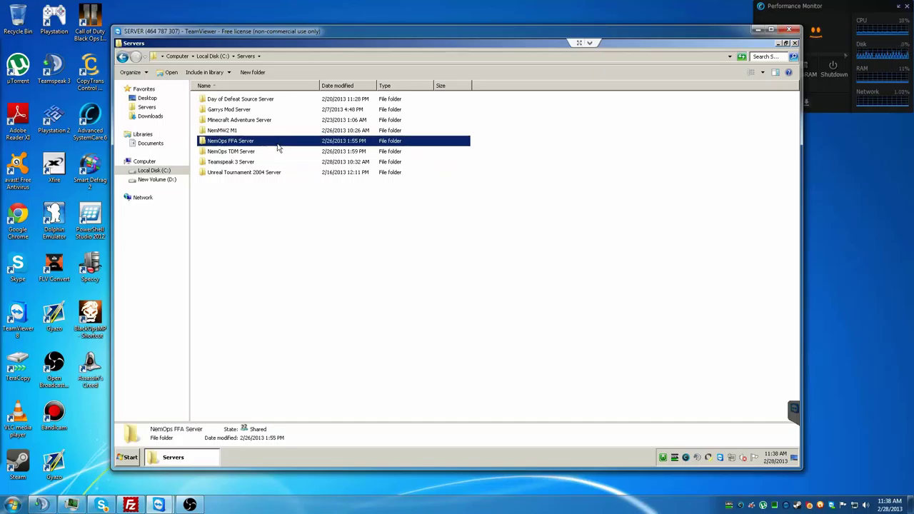
key(Return)
key(BackSpace)
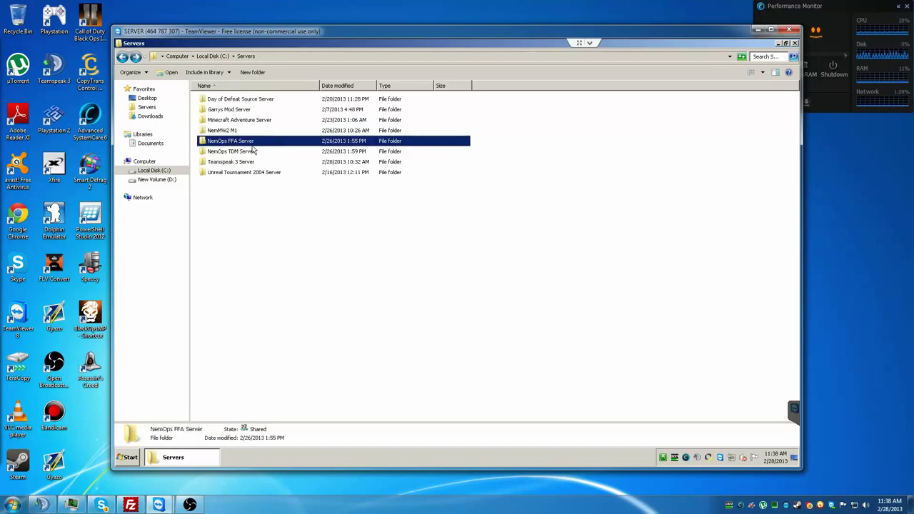
key(Return)
key(BackSpace)
key(Down)
key(Return)
key(BackSpace)
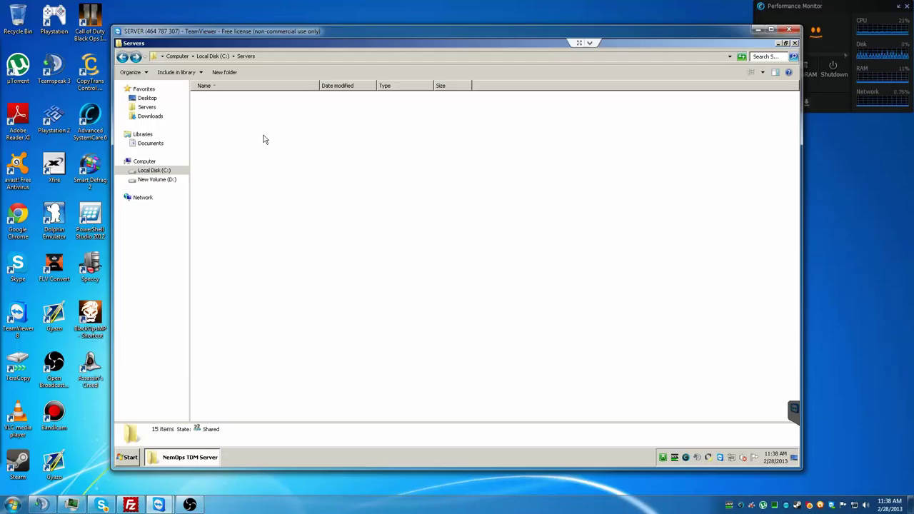
Reopen NemOps FFA Server, select dwkey.dat, then return to Servers and reselect the FFA folder.
key(Up)
key(Return)
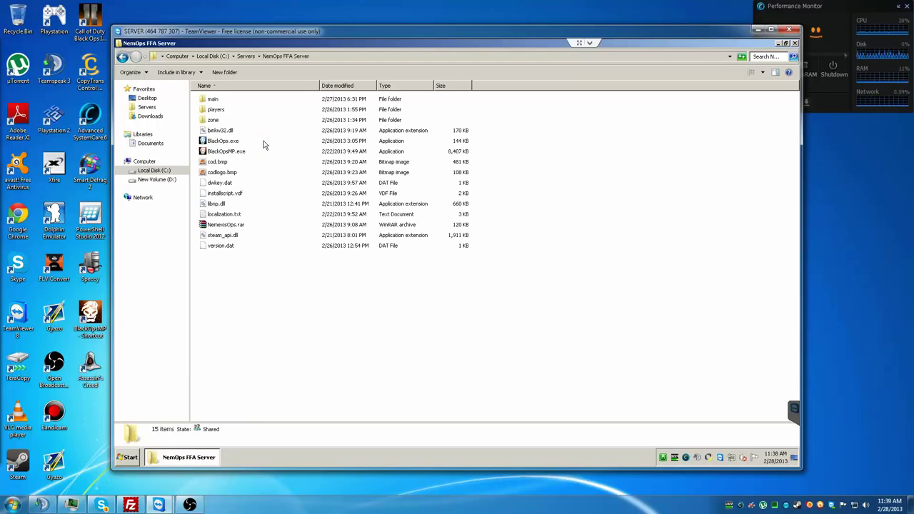
key(BackSpace)
key(Return)
click(226, 183)
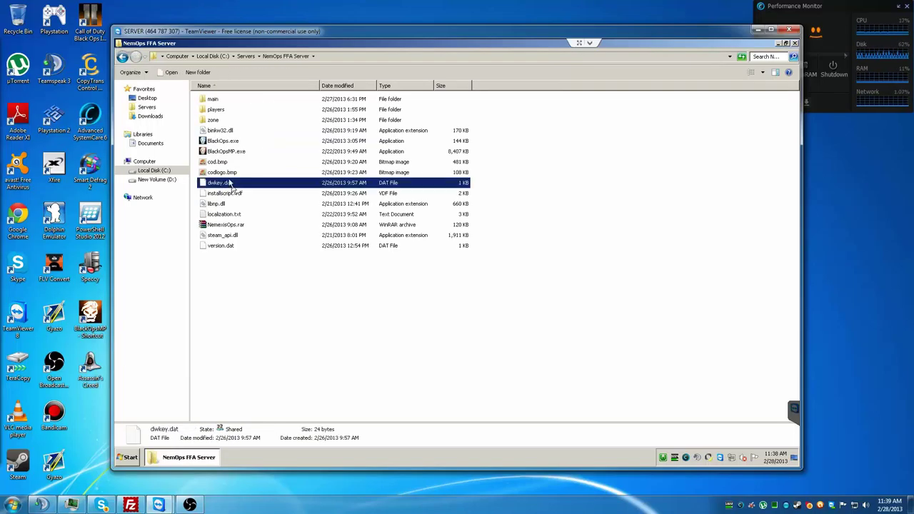
key(BackSpace)
click(251, 150)
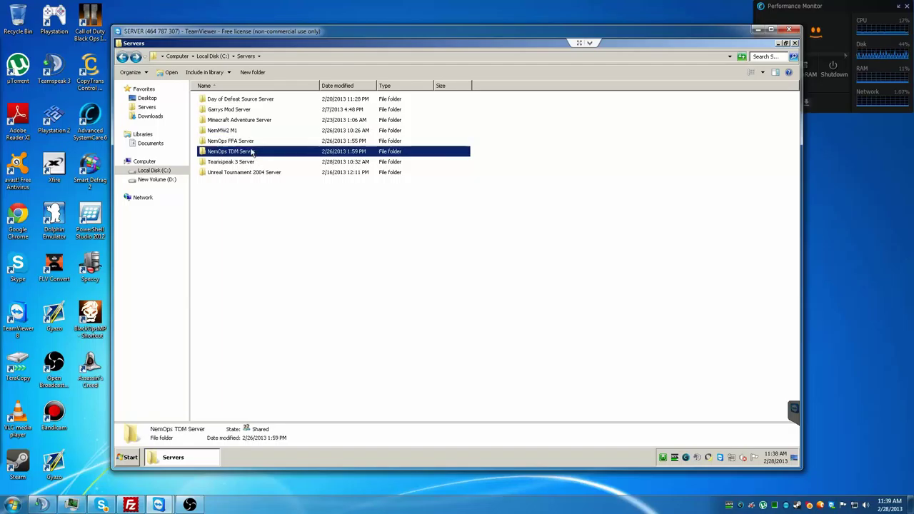
click(255, 140)
click(282, 150)
click(283, 142)
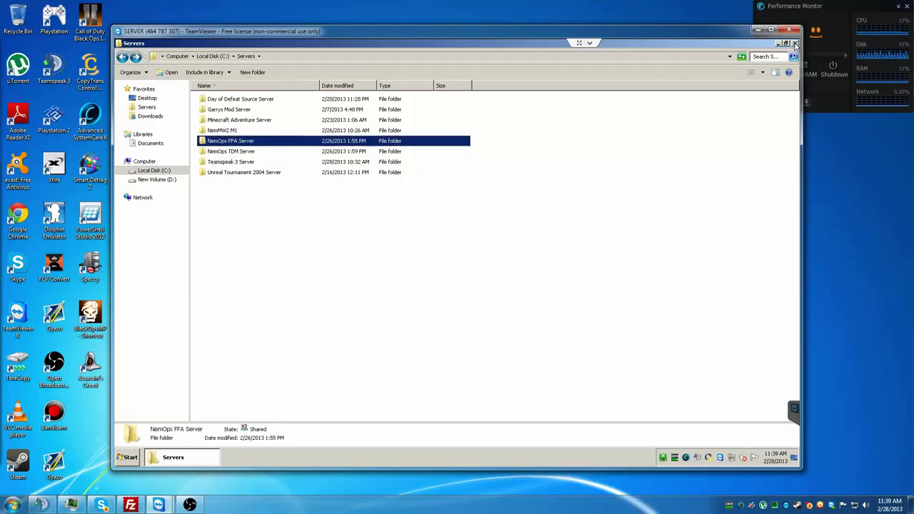
key(Return)
key(BackSpace)
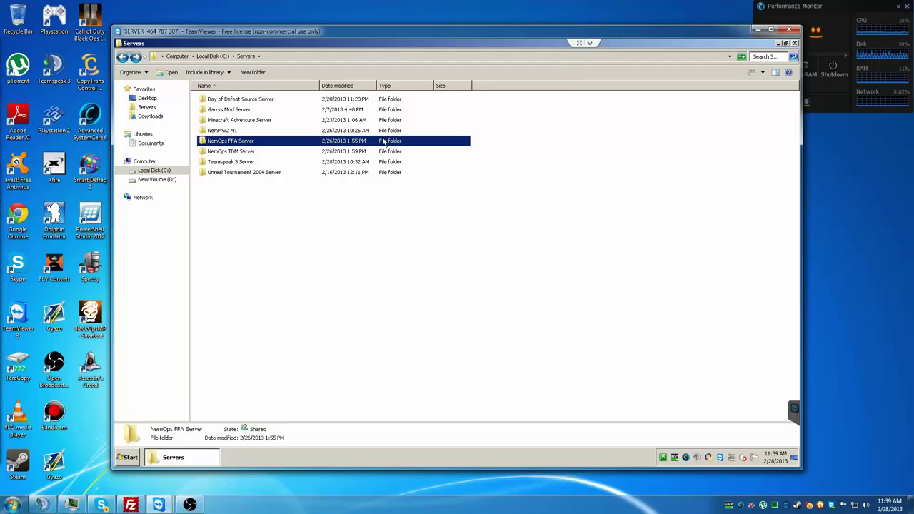
Open NemOps FFA Server, look over BlackOpsMP.exe and its folders, and peek into main.
double_click(384, 142)
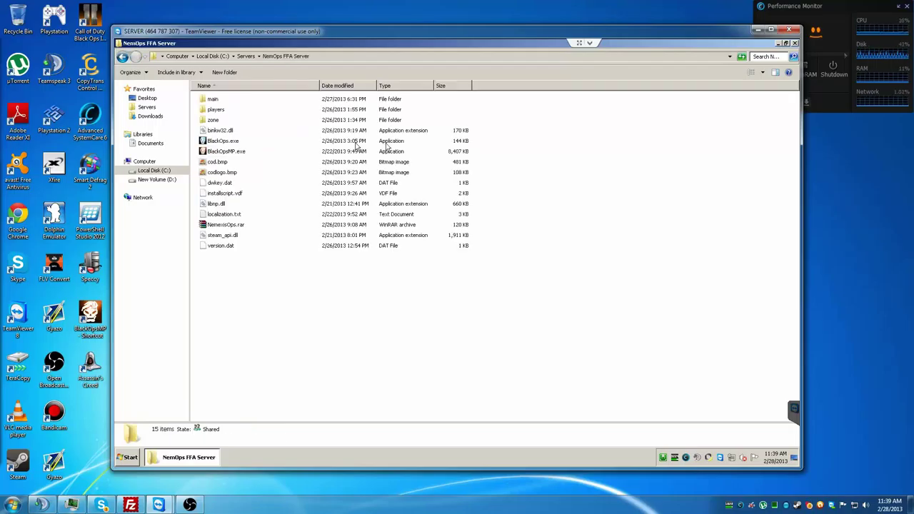
click(220, 154)
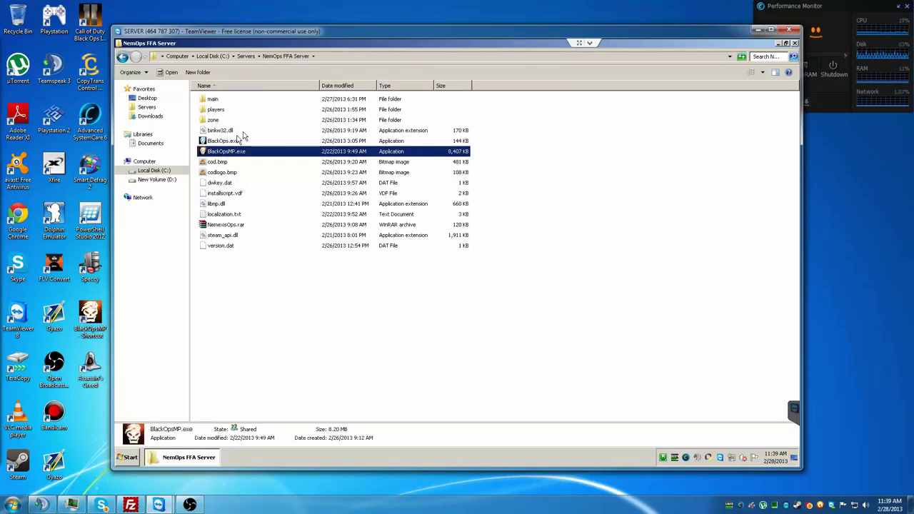
click(217, 152)
key(Escape)
click(232, 224)
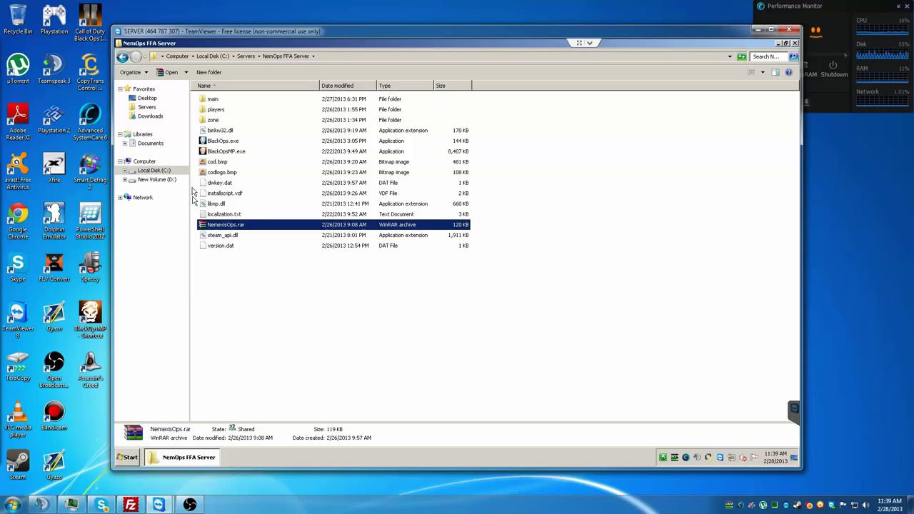
click(231, 120)
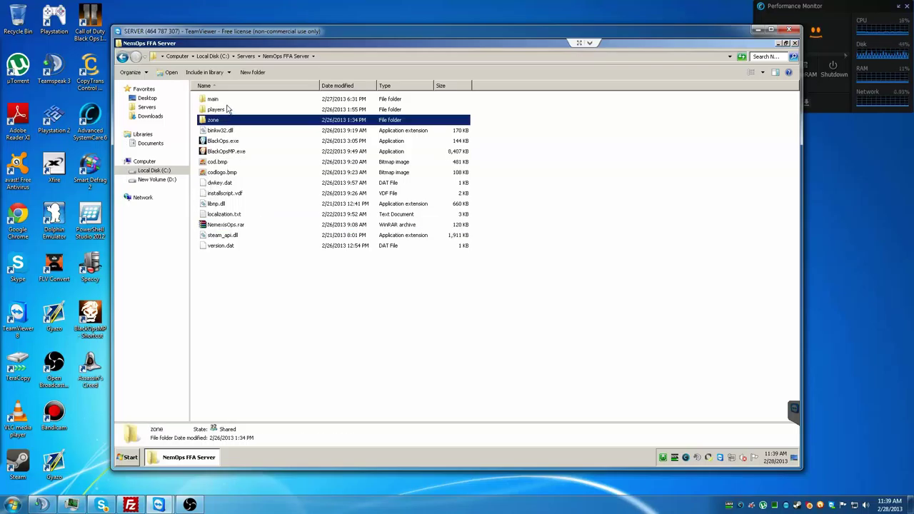
click(231, 109)
click(229, 100)
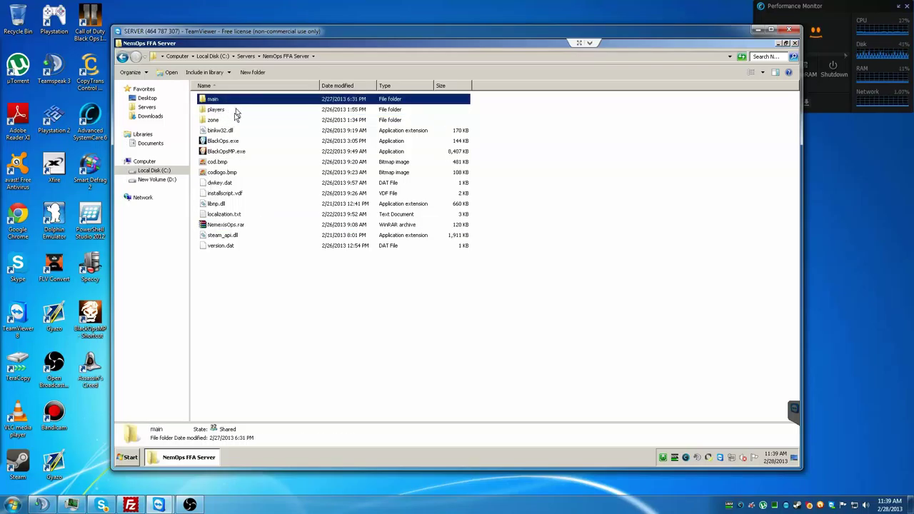
double_click(225, 101)
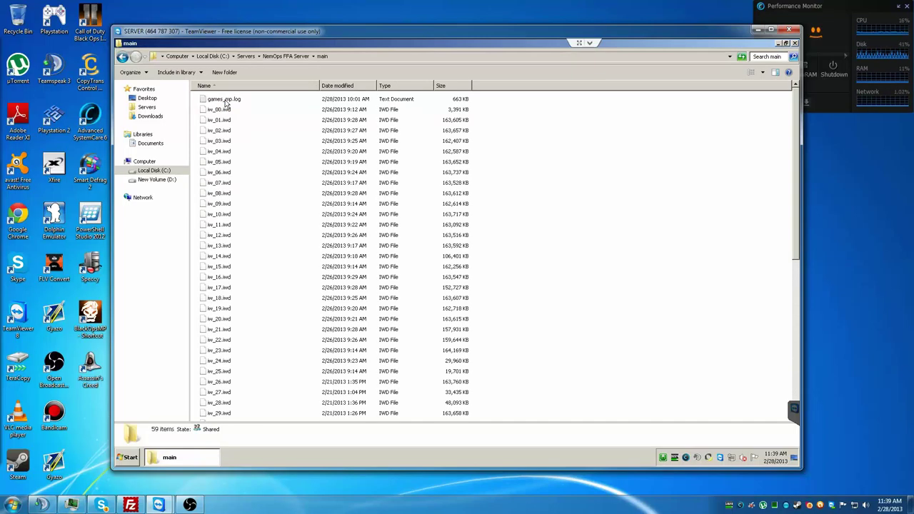
click(226, 104)
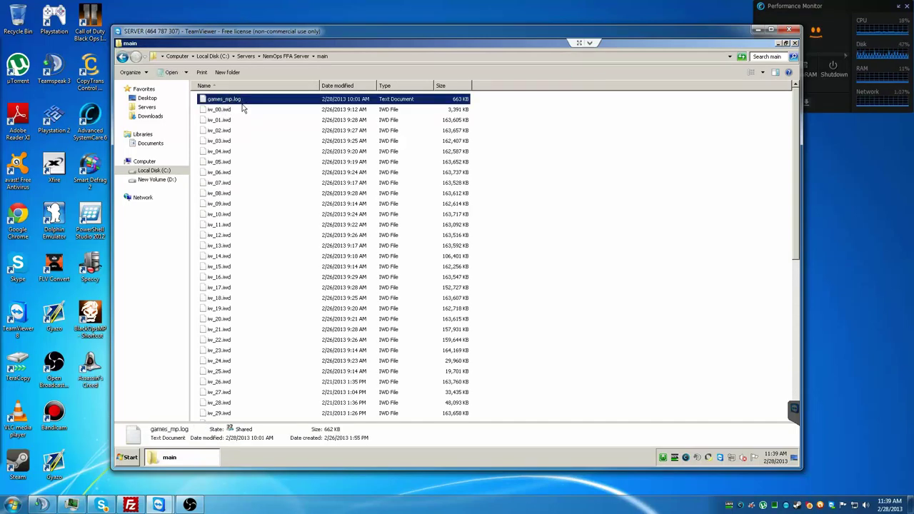
key(BackSpace)
Browse the zone folder's Common and English subfolders, then return to NemOps FFA Server.
key(Down)
key(Down)
key(Return)
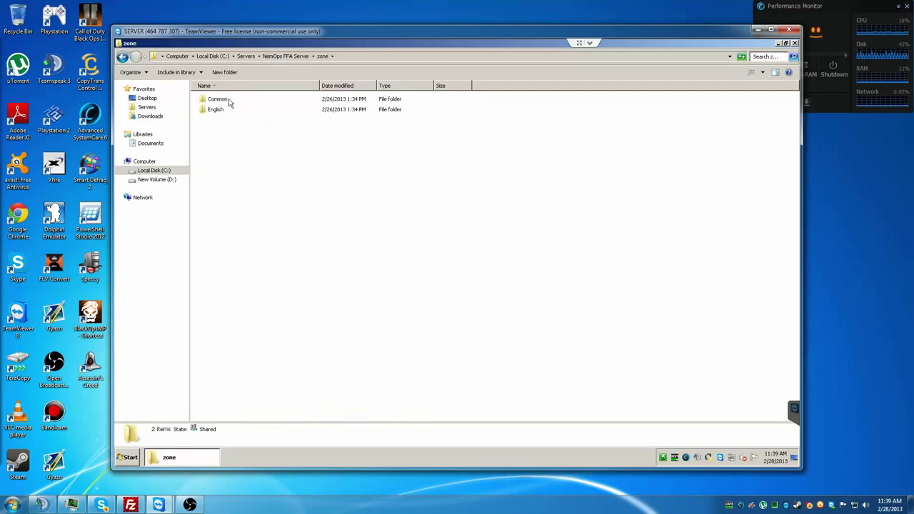
double_click(228, 102)
key(BackSpace)
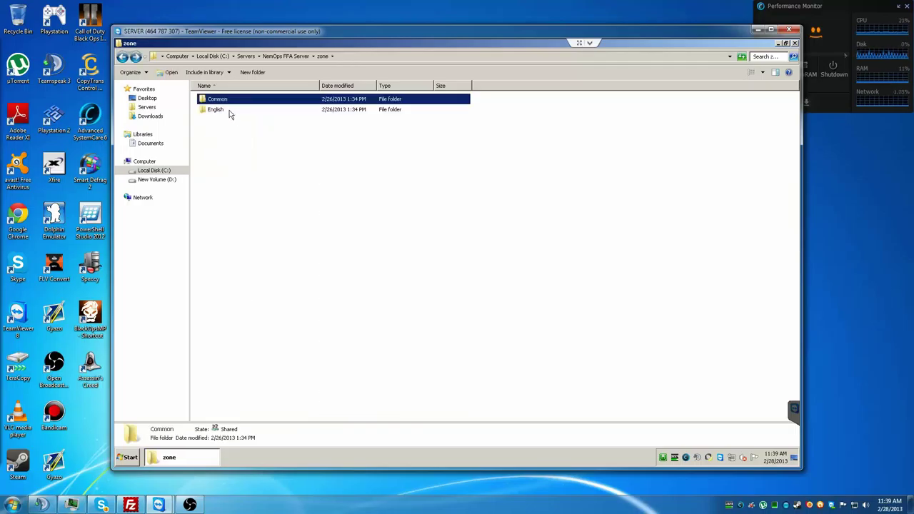
double_click(230, 110)
key(BackSpace)
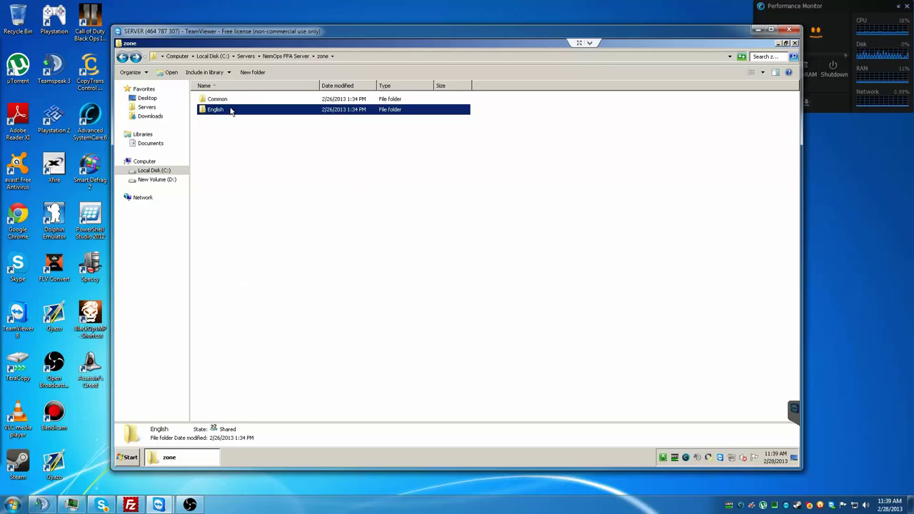
key(BackSpace)
Look over BlackOps.exe, binkw32.dll, cod.bmp, codlogo.bmp and NemexisOps.rar in the FFA folder.
click(225, 142)
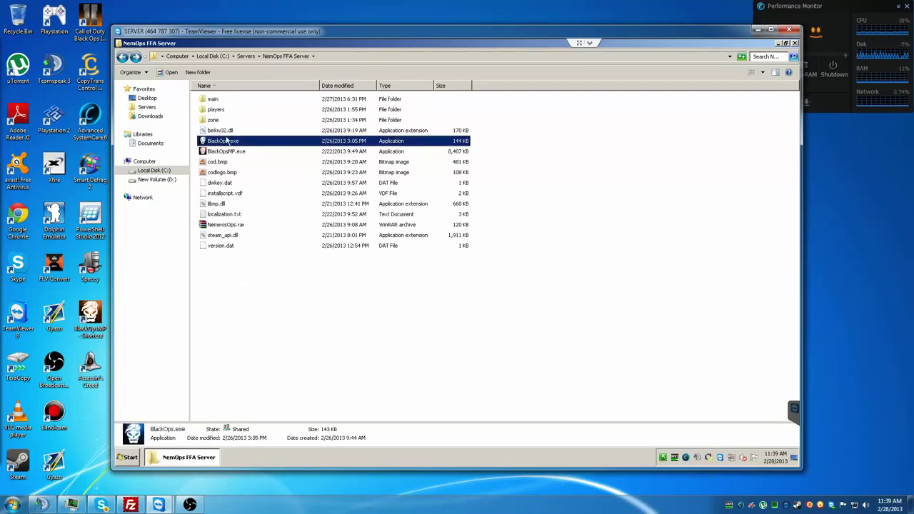
click(230, 132)
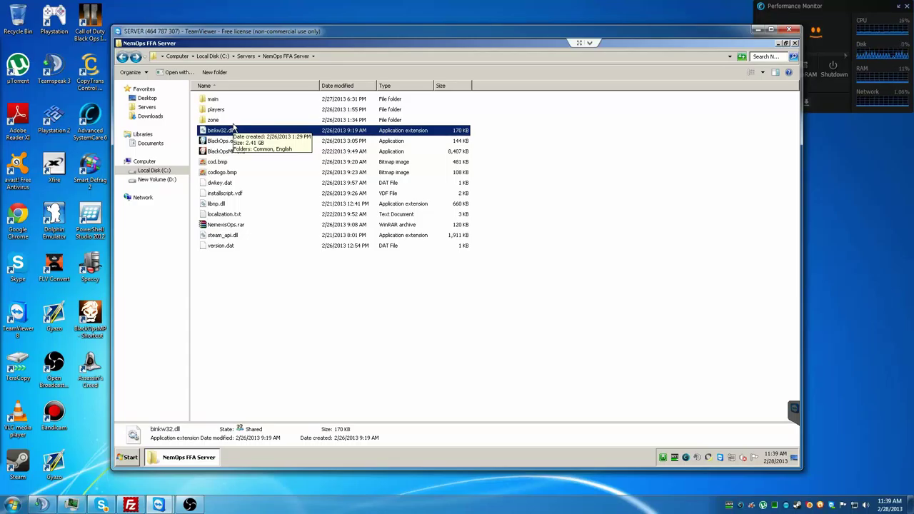
key(Down)
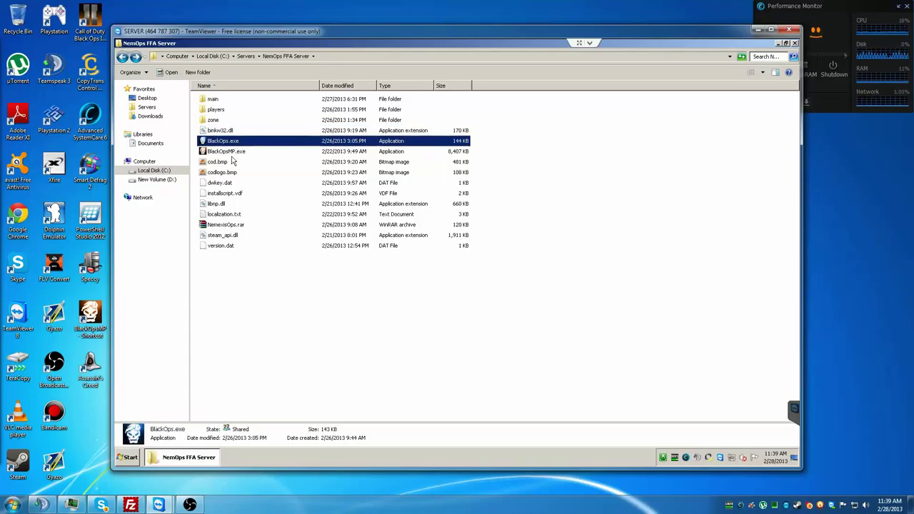
key(Down)
key(Down)
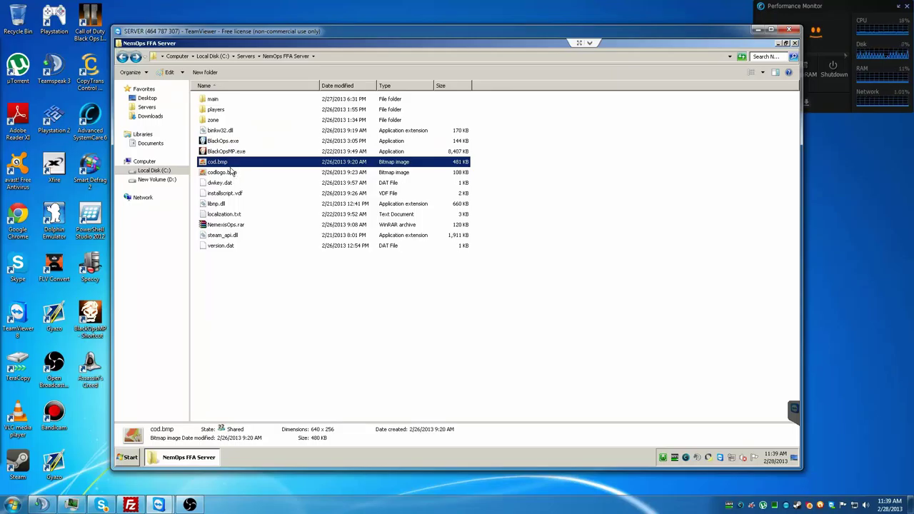
click(231, 172)
click(225, 216)
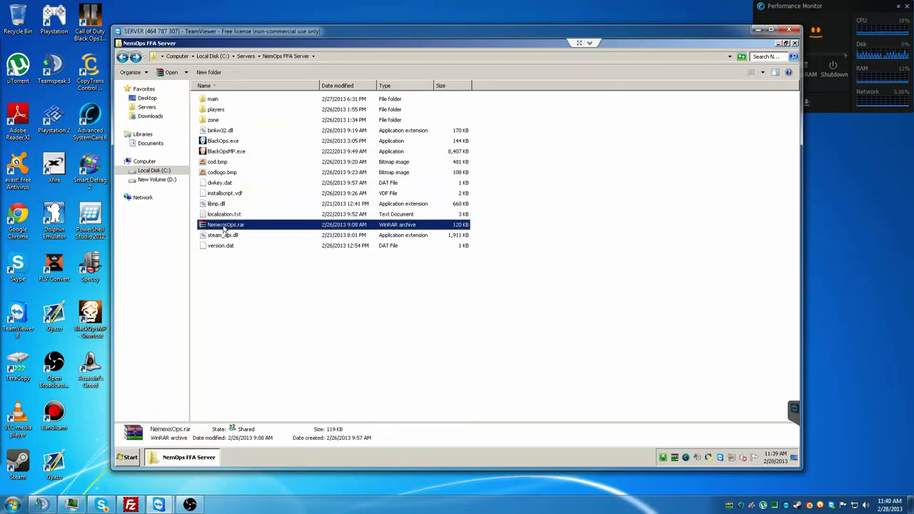
Send BlackOpsMP.exe to the desktop as a shortcut and close the Explorer window.
click(214, 151)
right_click(207, 152)
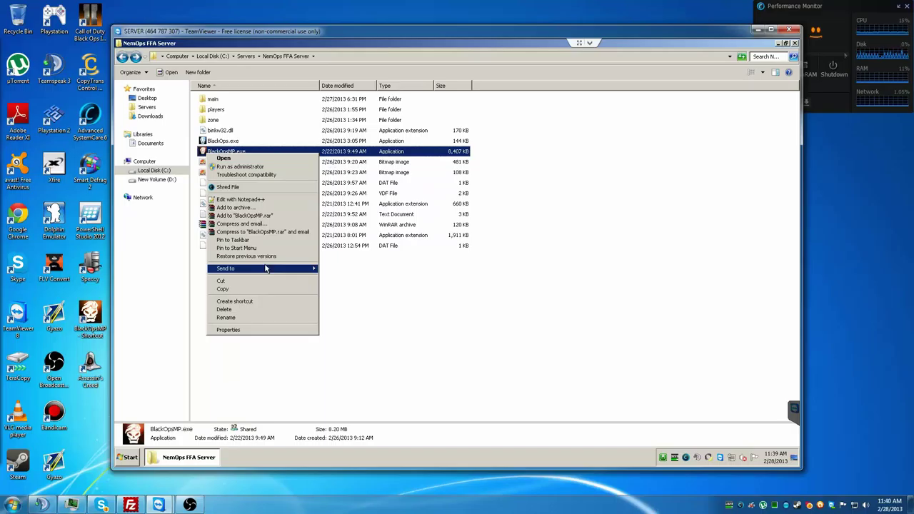
mouse_move(306, 269)
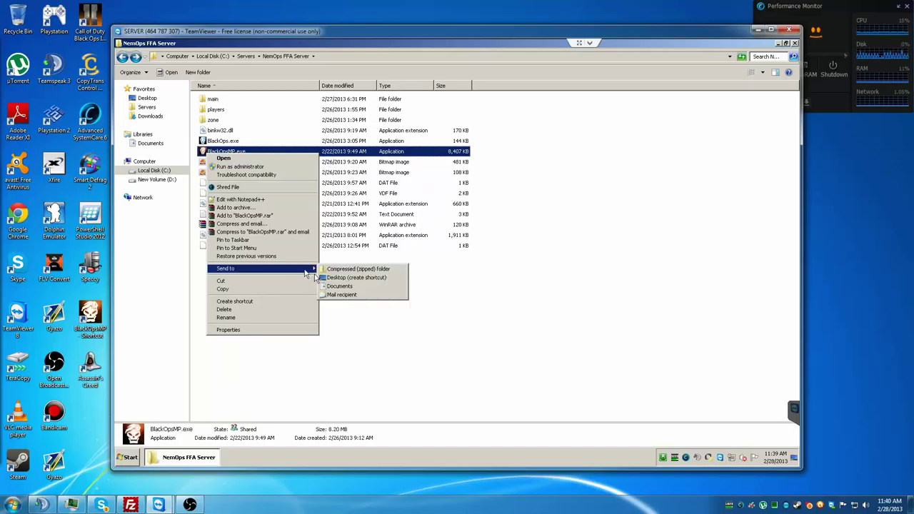
click(357, 278)
click(795, 42)
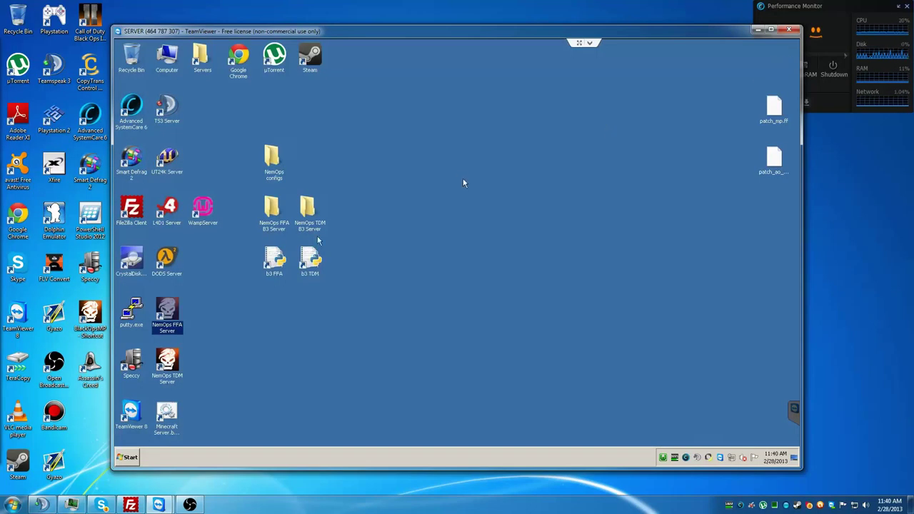
right_click(175, 318)
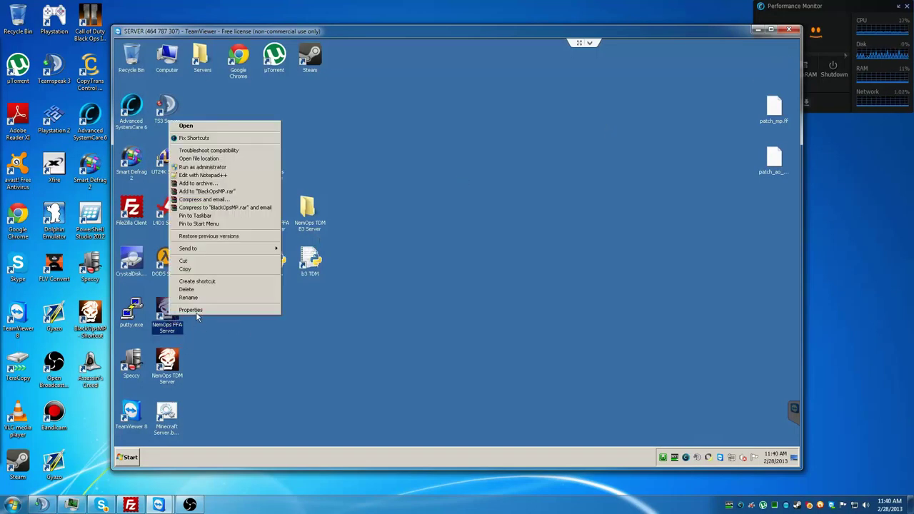
Open the NemOps FFA Server shortcut's properties and highlight net_port 27960 in its target.
click(200, 311)
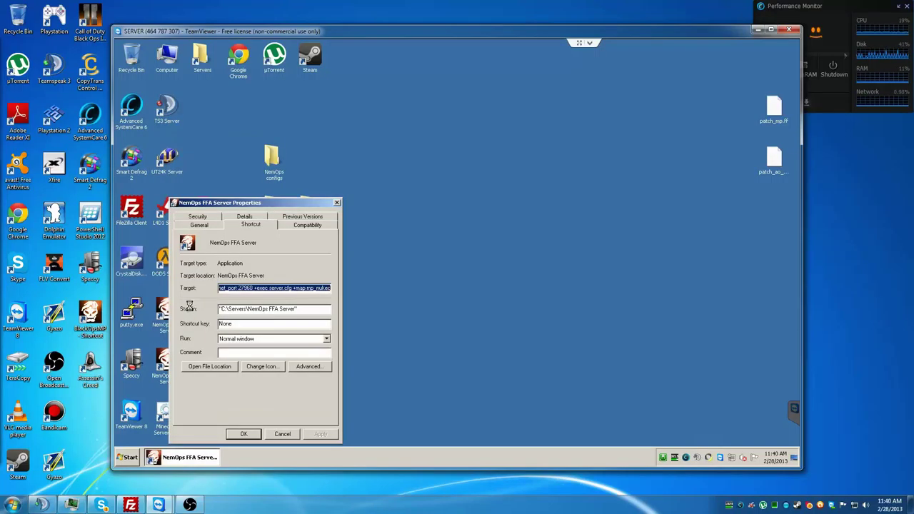
click(286, 287)
key(Left)
key(Left)
key(Left)
key(Left)
key(Left)
key(Left)
key(Left)
key(Left)
key(Left)
key(Left)
key(Left)
key(Left)
key(Left)
key(Left)
key(Left)
key(Left)
key(Left)
key(Left)
key(Left)
key(Left)
key(Left)
key(Left)
key(Left)
key(Left)
key(Left)
key(Left)
key(Left)
key(Left)
key(Left)
key(Left)
key(Left)
key(Left)
key(Left)
key(Left)
key(Left)
key(Left)
key(Left)
key(Left)
key(Left)
key(Left)
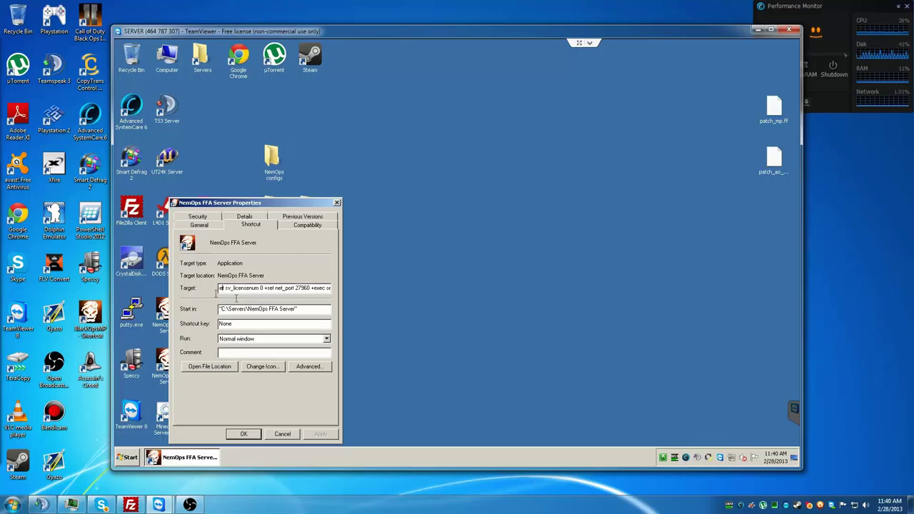
key(Left)
key(Left)
key(Left)
key(Left)
key(Left)
key(Left)
key(Left)
key(Left)
key(Left)
key(Left)
key(Left)
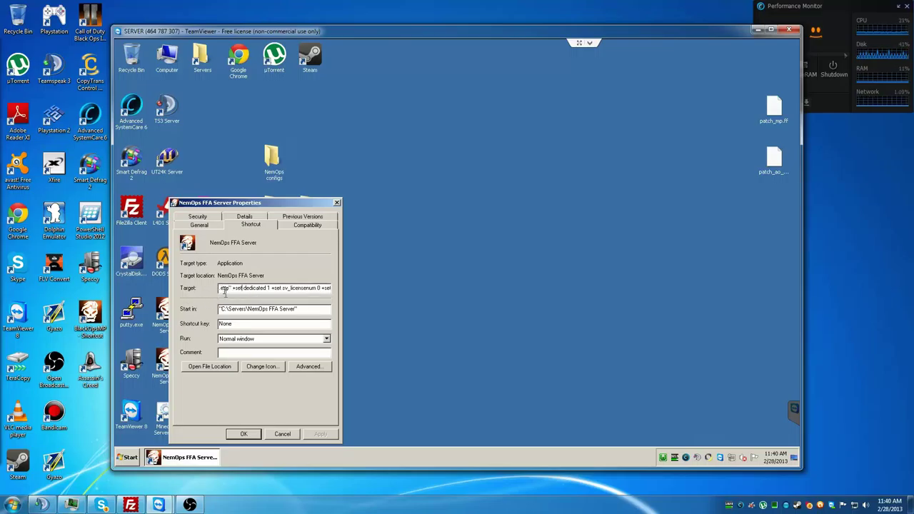
drag(232, 287, 419, 293)
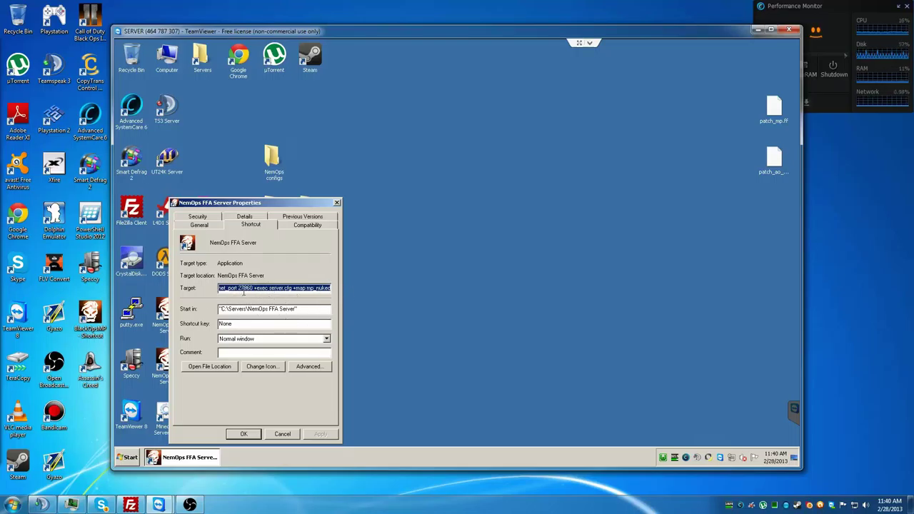
click(248, 288)
drag(236, 288, 226, 292)
click(241, 289)
double_click(241, 288)
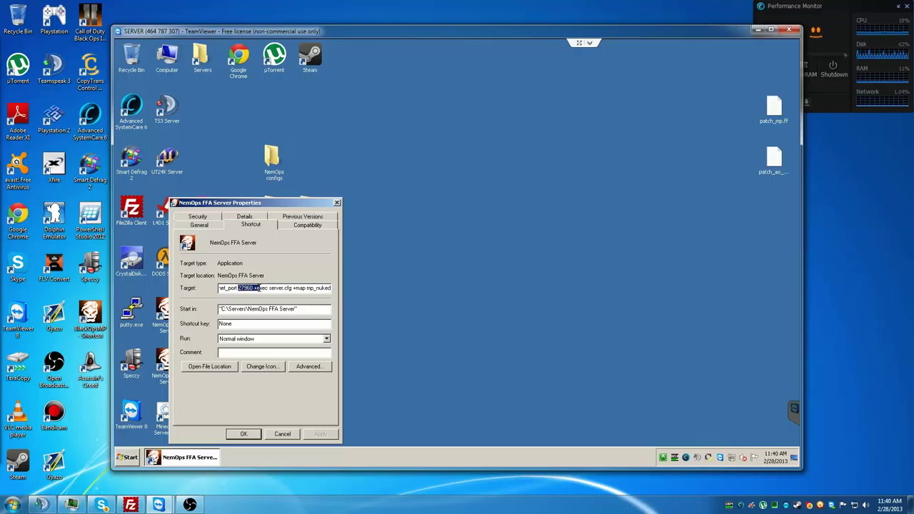
drag(259, 288, 255, 288)
Move the properties window aside and bring up the NemOps TDM Server shortcut's menu.
drag(282, 203, 474, 210)
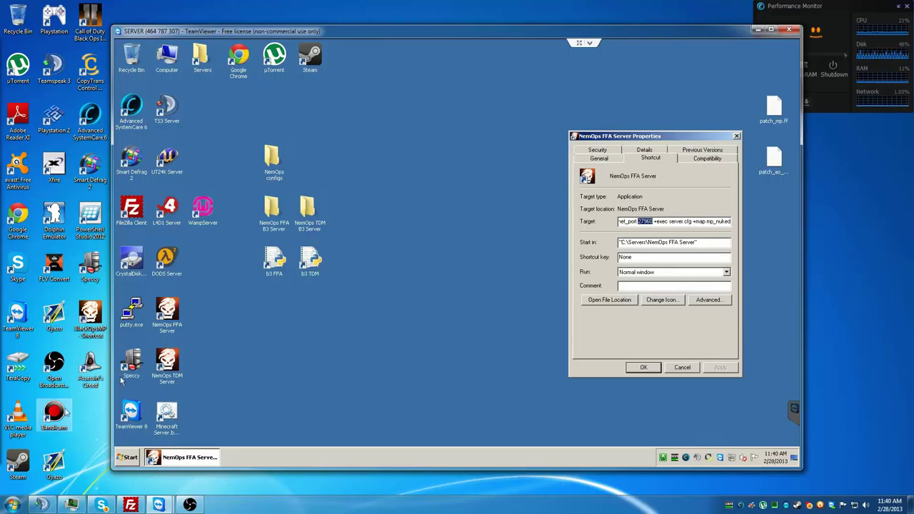
click(169, 369)
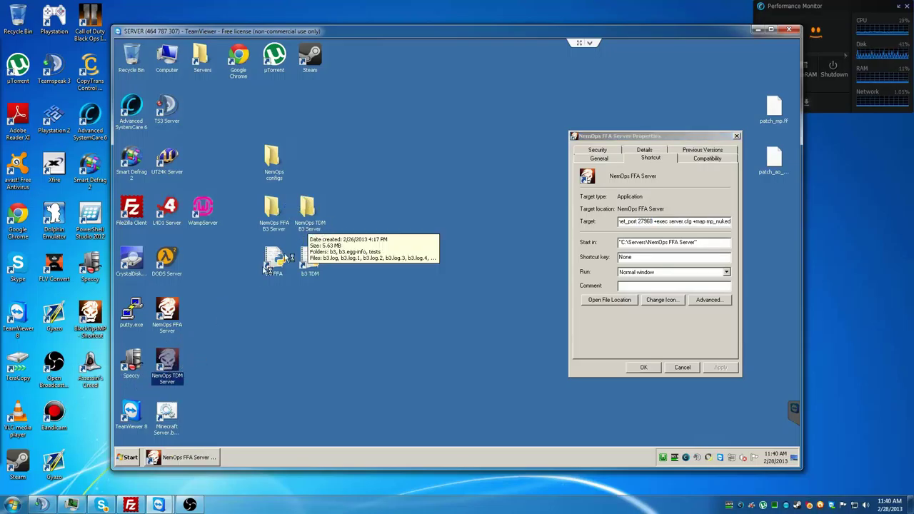
right_click(168, 366)
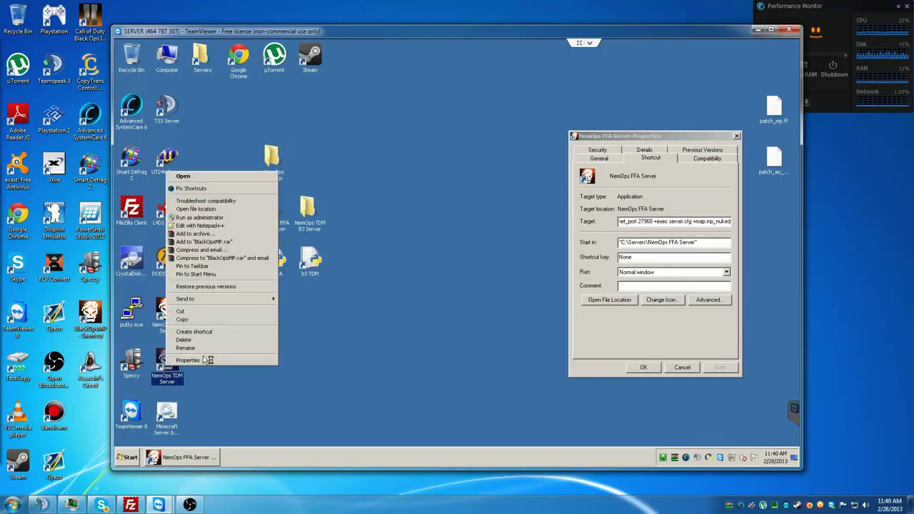
Open NemOps TDM Server's properties, then end the BlackOpsMP.exe process in Task Manager.
click(207, 360)
click(246, 288)
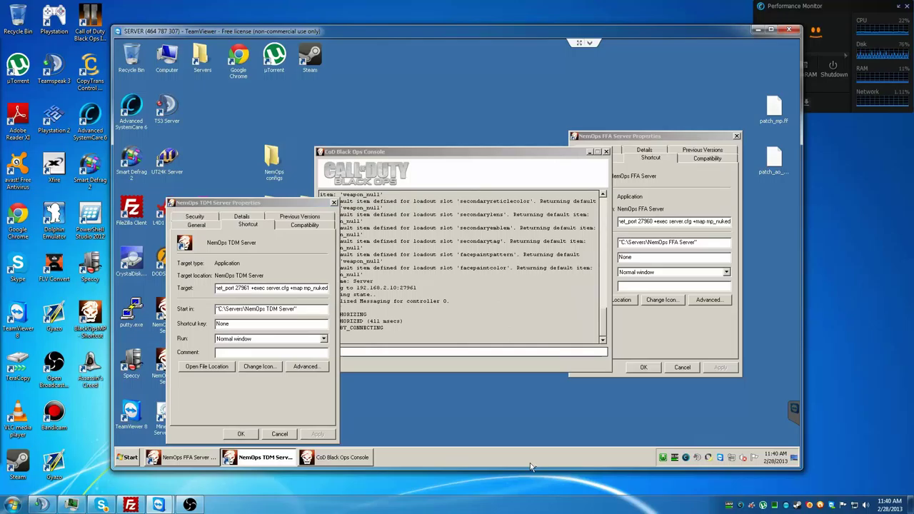
key(ctrl+shift+Escape)
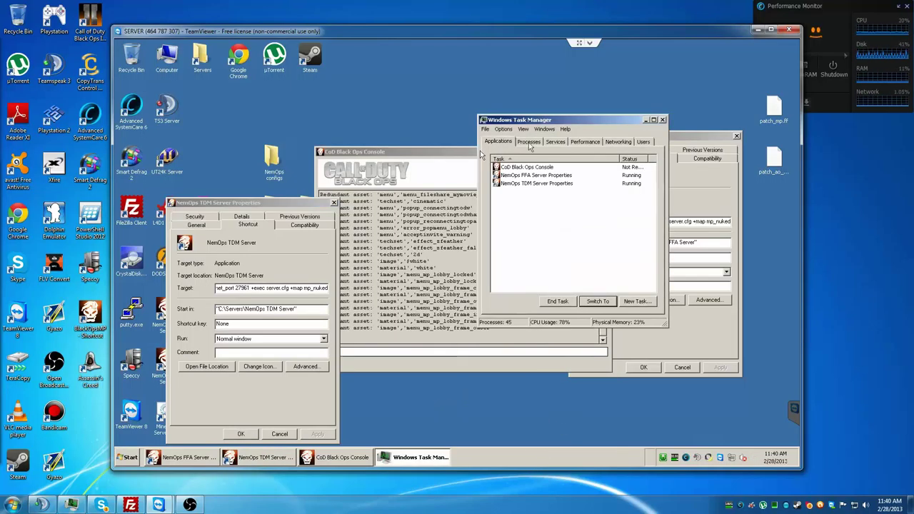
click(536, 169)
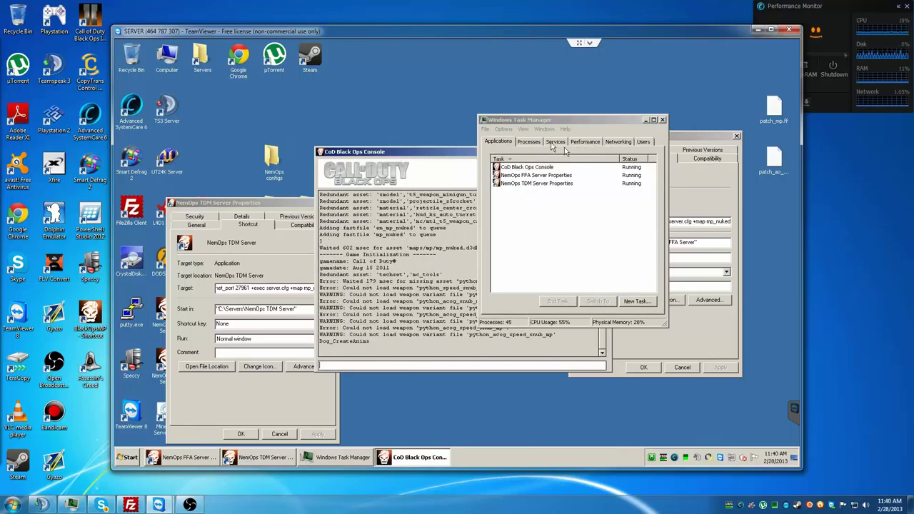
click(515, 233)
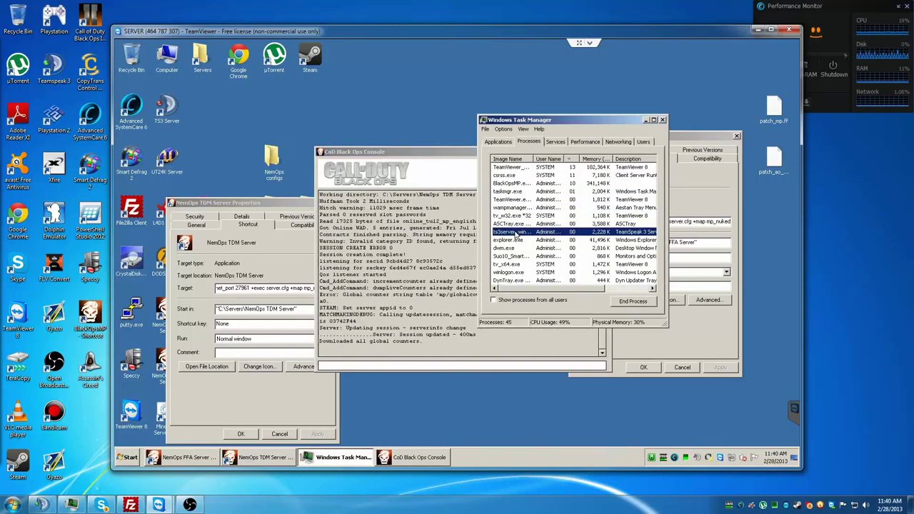
click(508, 158)
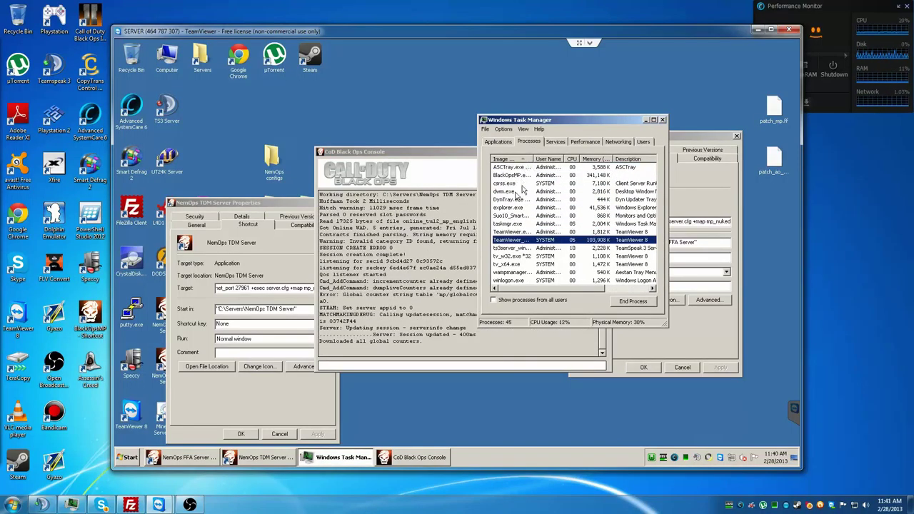
click(512, 207)
click(512, 175)
key(Delete)
key(Return)
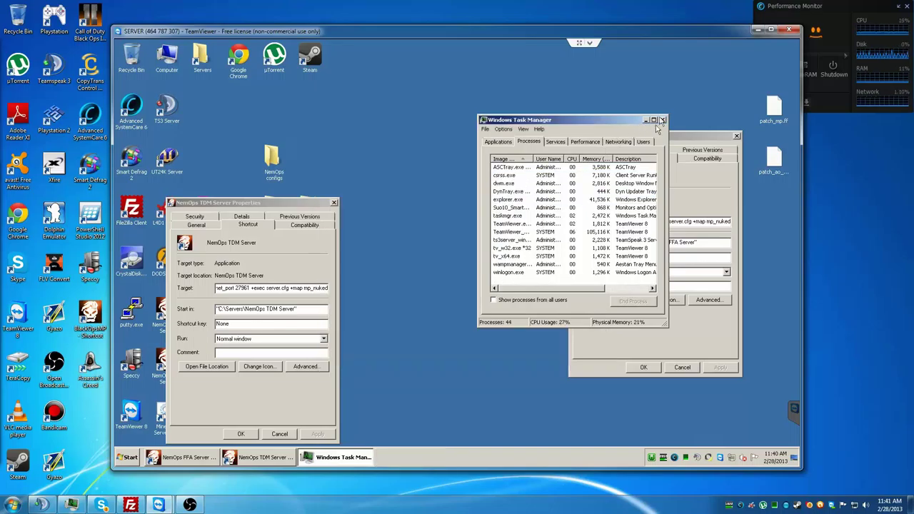
click(663, 120)
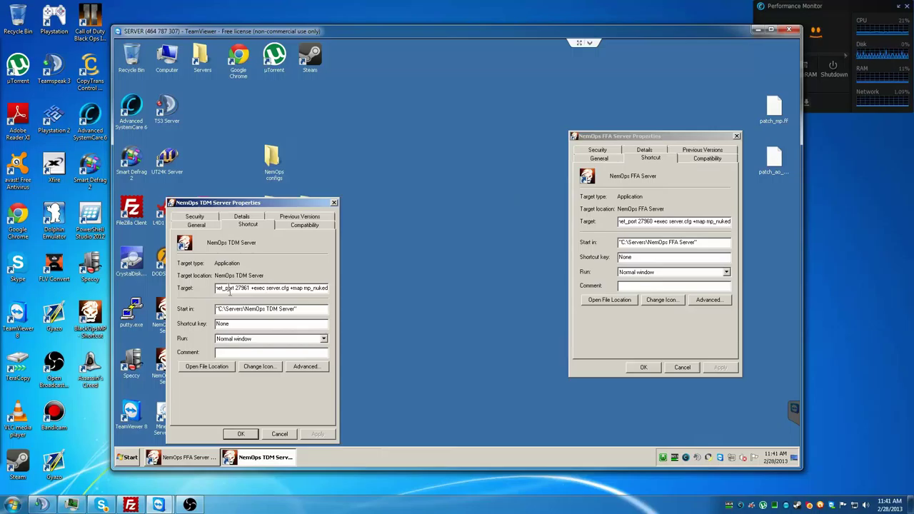
Set the TDM port to 27961, cancel both Properties dialogs, and open the FFA file location.
click(248, 288)
key(BackSpace)
text(1)
drag(236, 288, 289, 289)
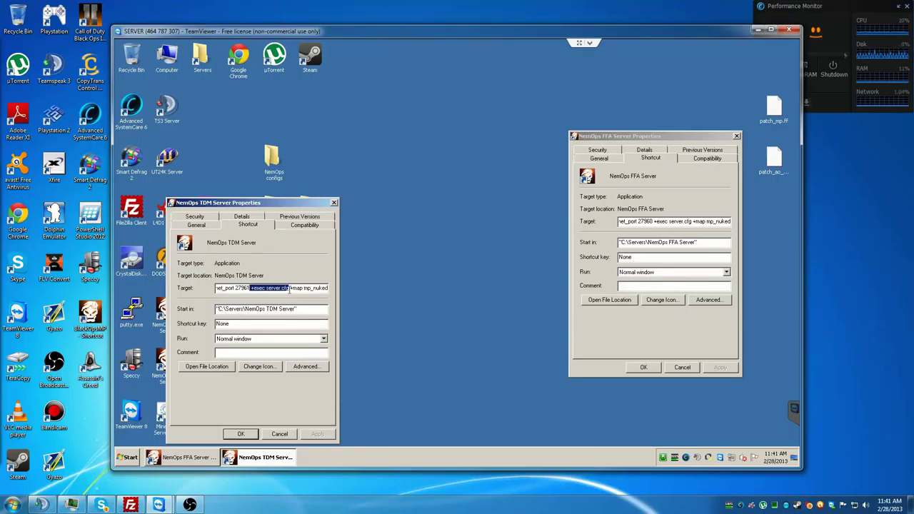
click(279, 434)
click(682, 367)
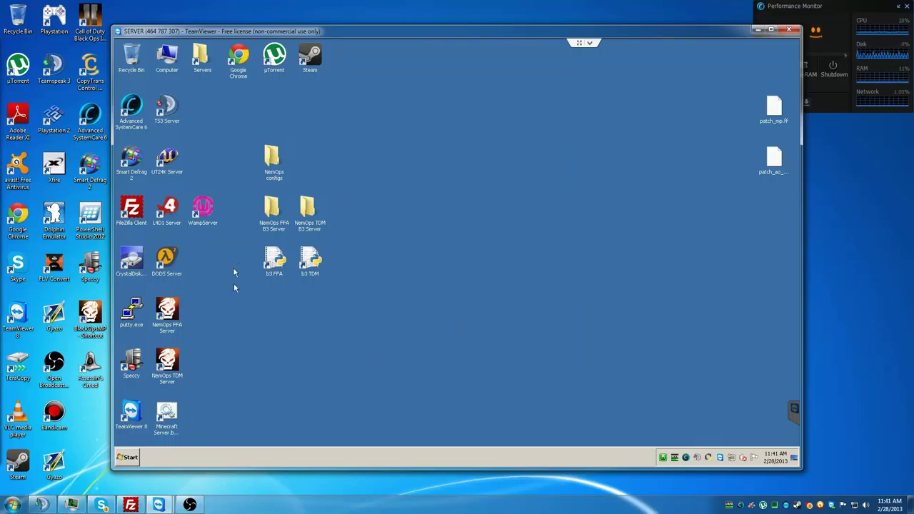
right_click(156, 317)
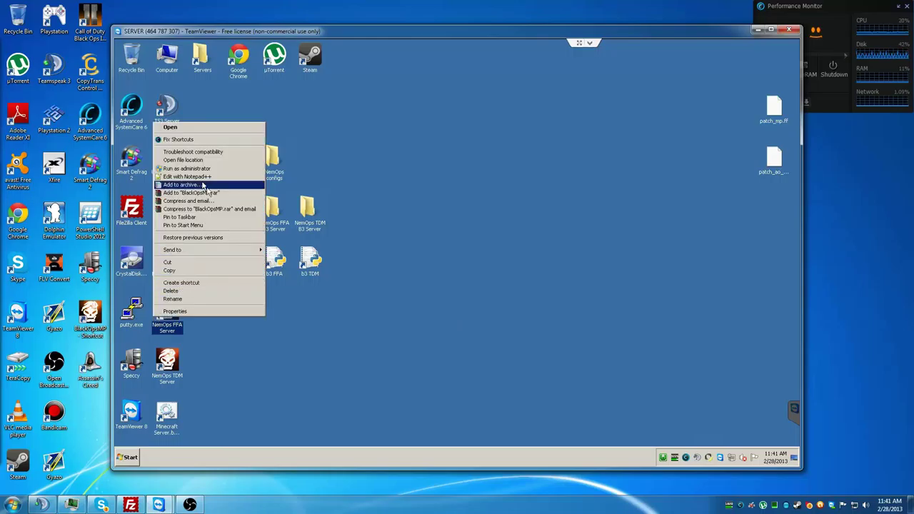
click(206, 161)
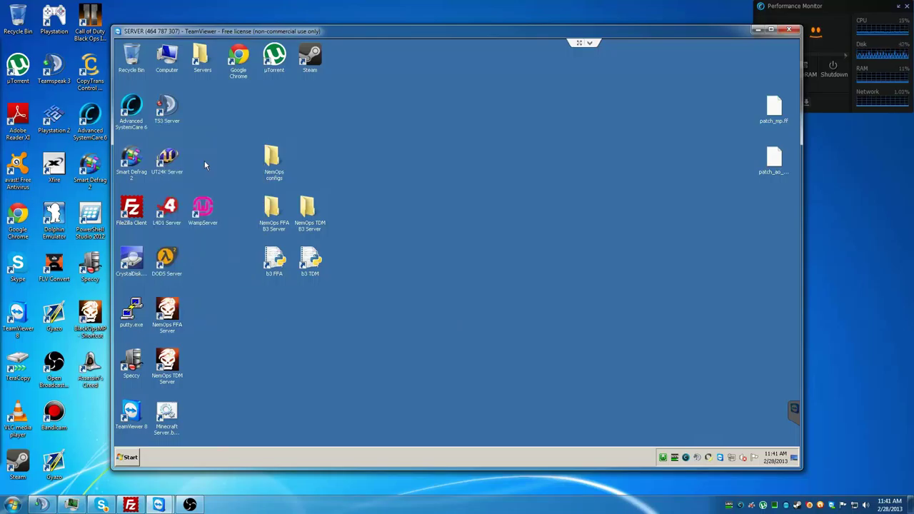
Open the main folder, look over its .iwd files, and select server.cfg.
double_click(212, 99)
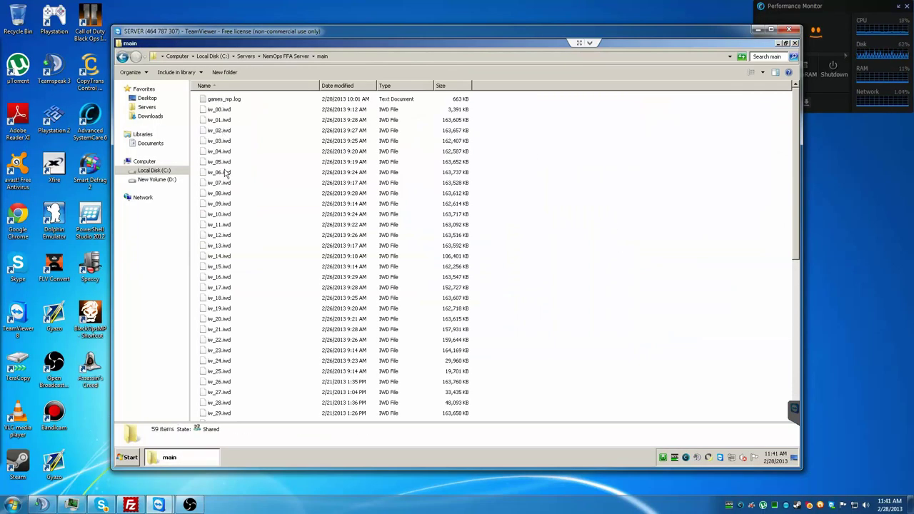
scroll(232, 163, down, 3)
scroll(232, 163, down, 5)
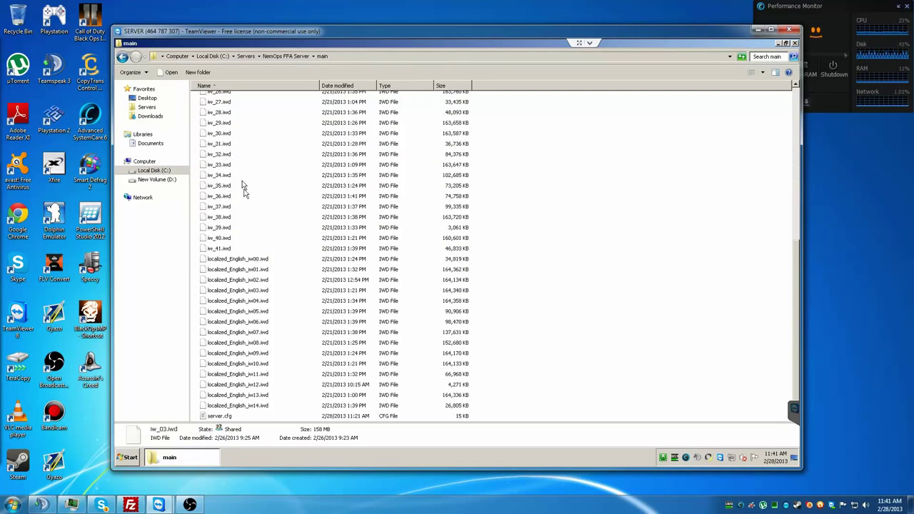
click(234, 227)
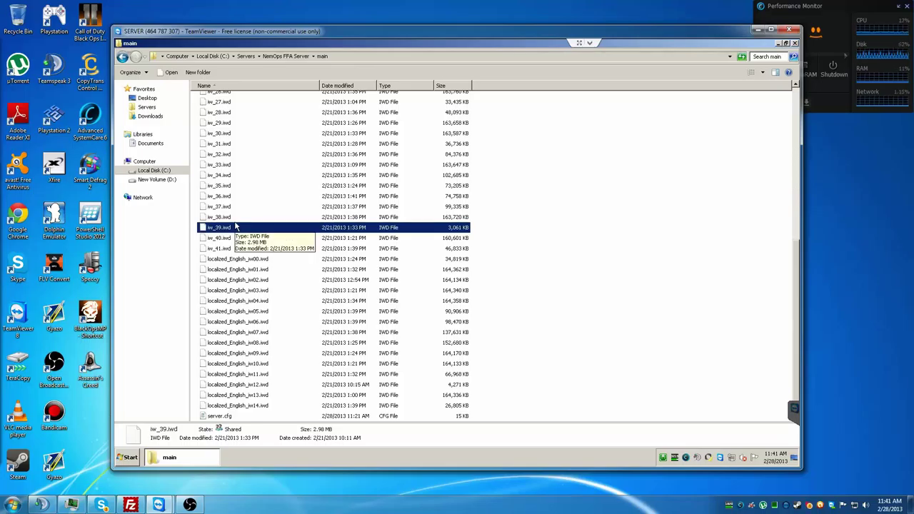
click(256, 258)
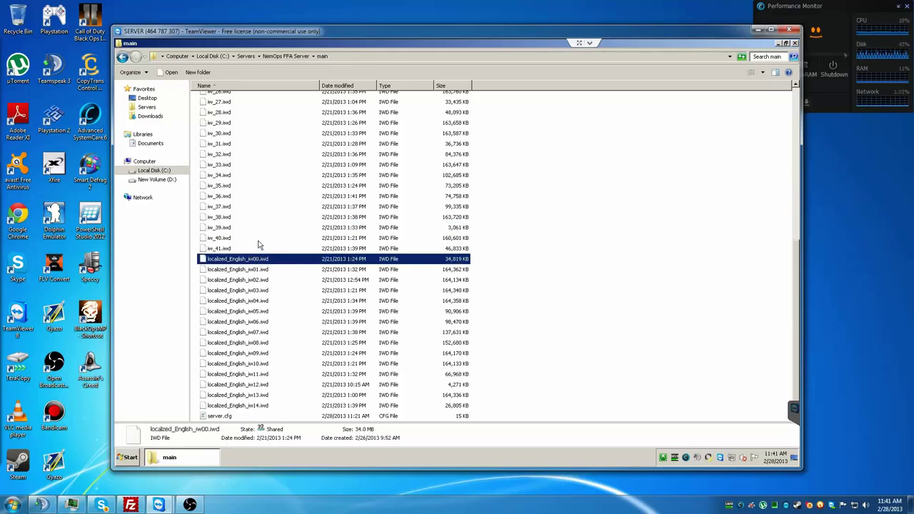
click(259, 240)
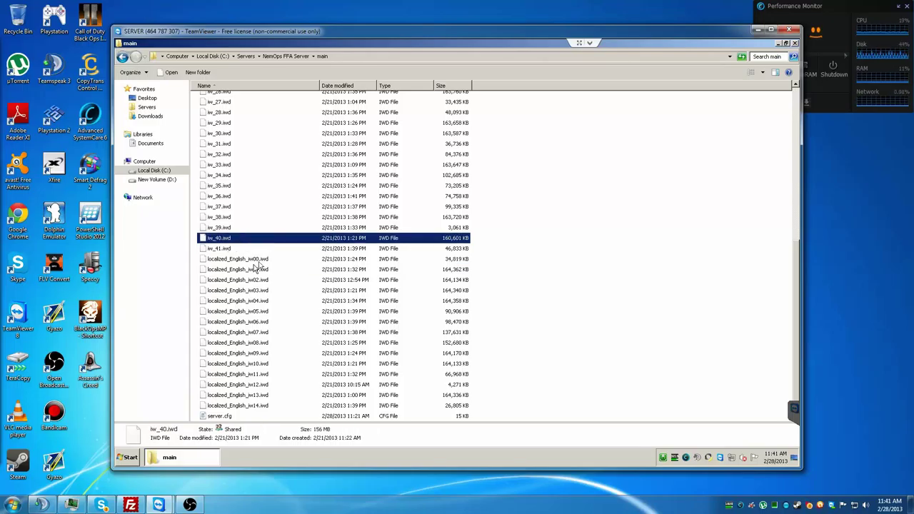
click(257, 269)
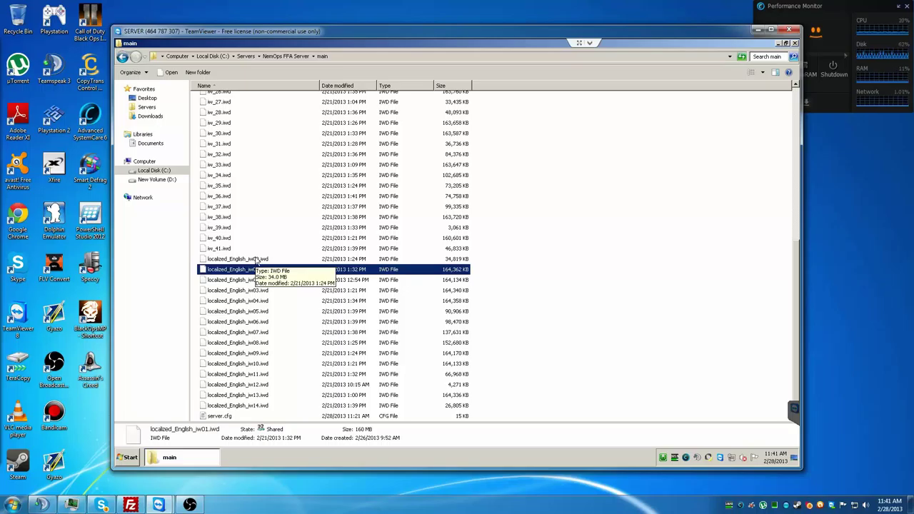
click(172, 457)
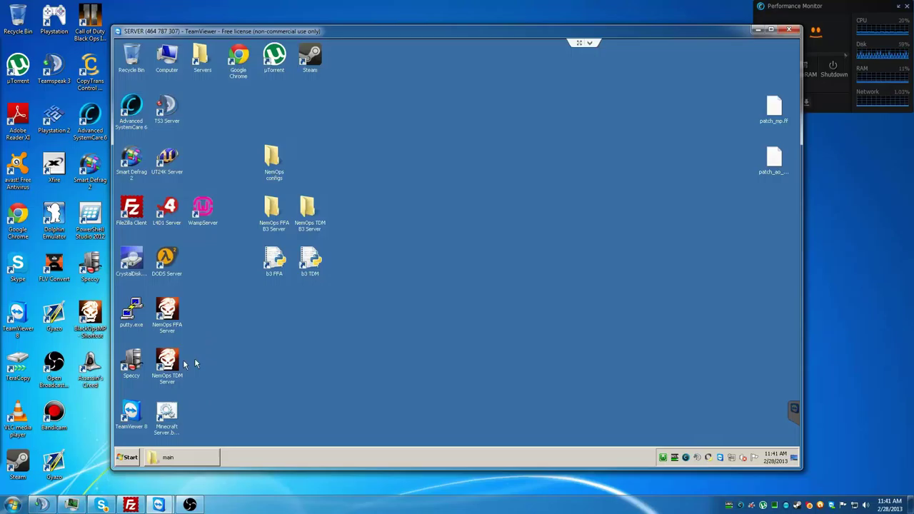
click(192, 457)
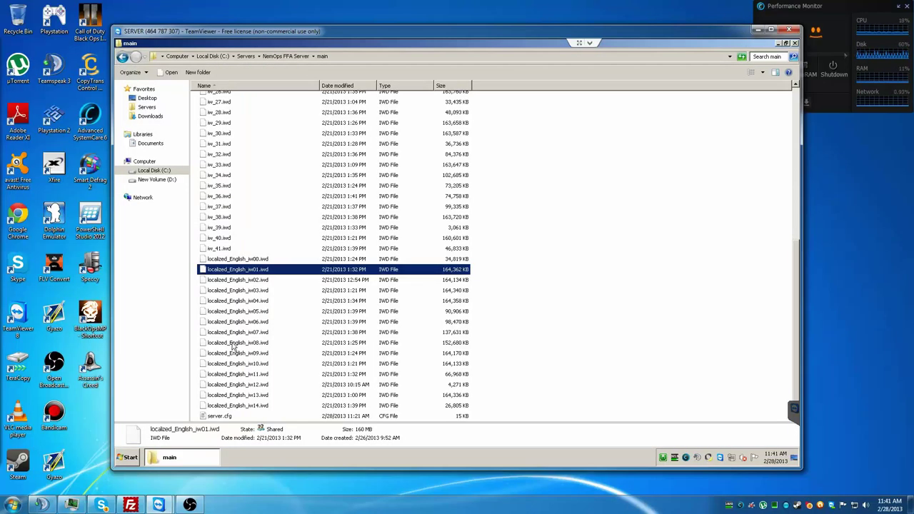
click(243, 342)
click(228, 416)
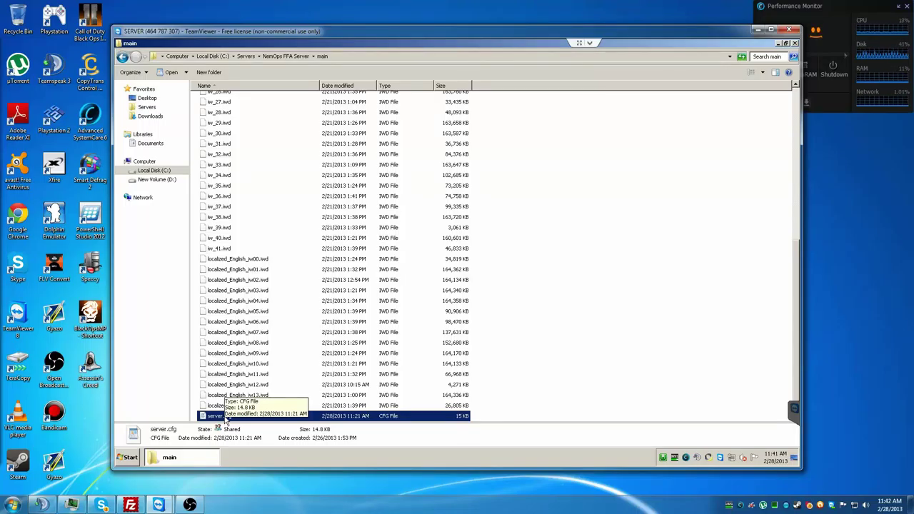
Open server.cfg in WordPad and scroll through it down to the Team Deathmatch settings.
double_click(226, 417)
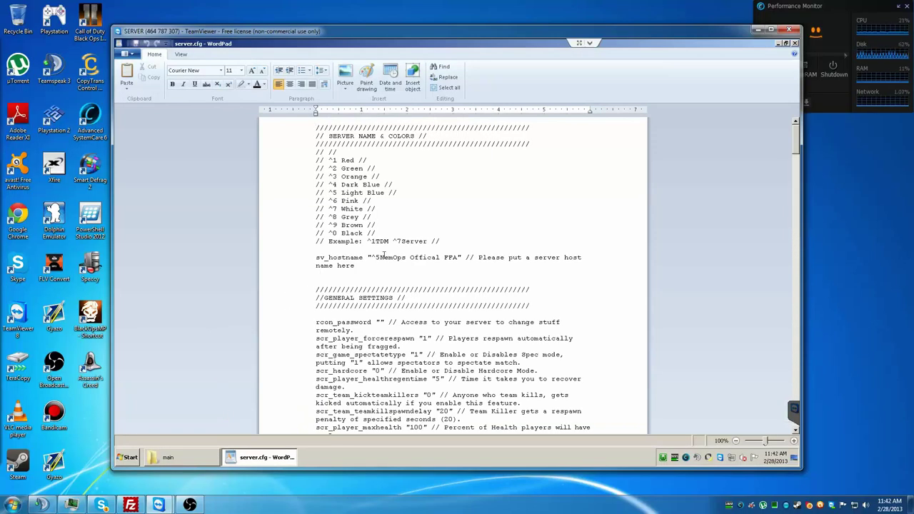
scroll(361, 244, down, 10)
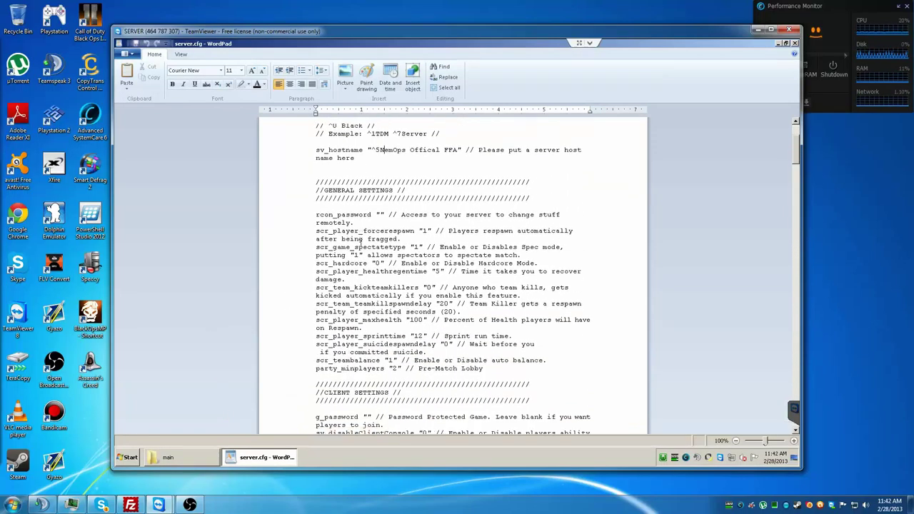
scroll(361, 245, down, 4)
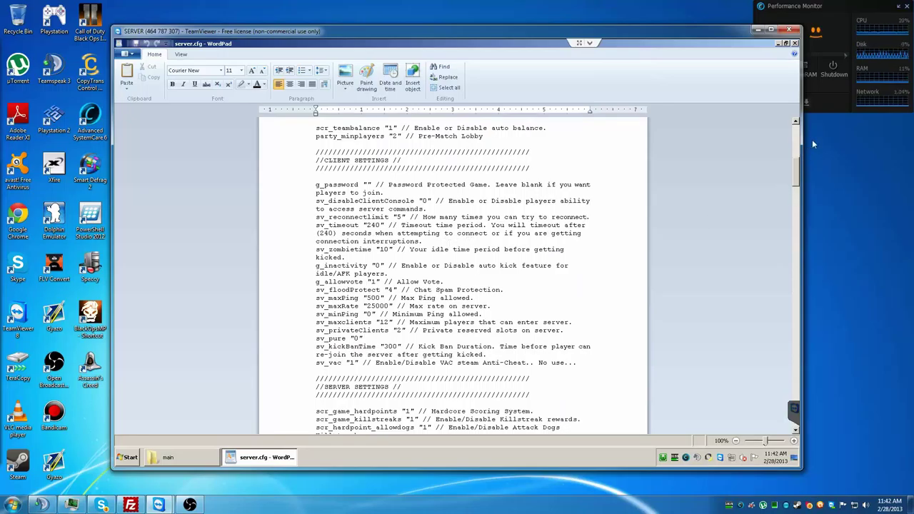
drag(797, 172, 797, 379)
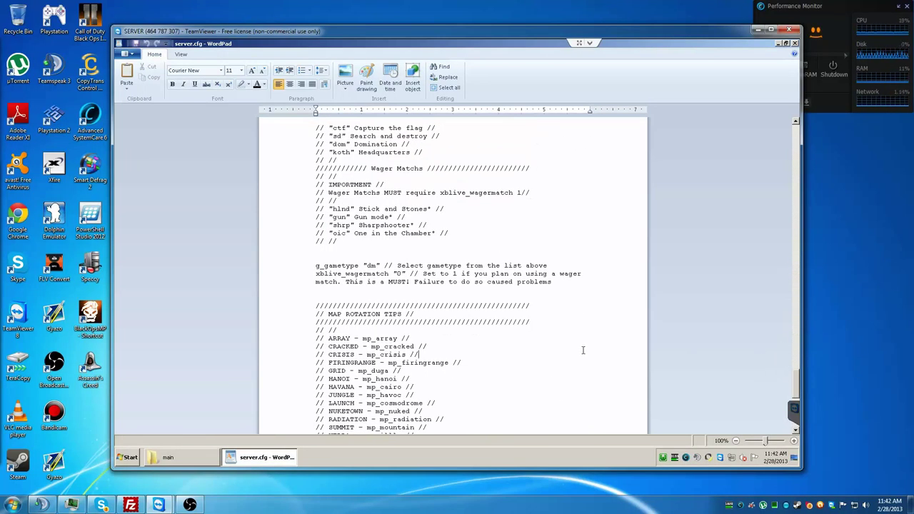
scroll(502, 352, down, 1)
scroll(503, 352, down, 2)
scroll(510, 353, up, 5)
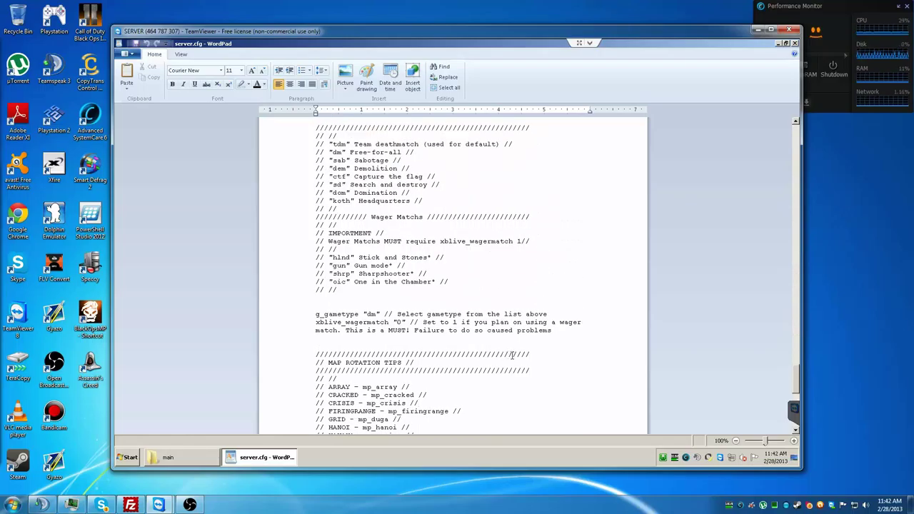
scroll(513, 355, up, 2)
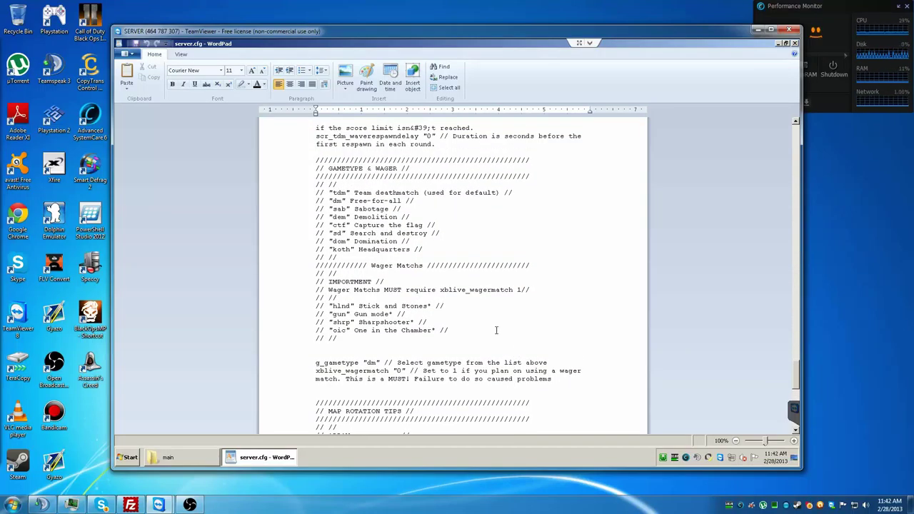
scroll(493, 327, up, 5)
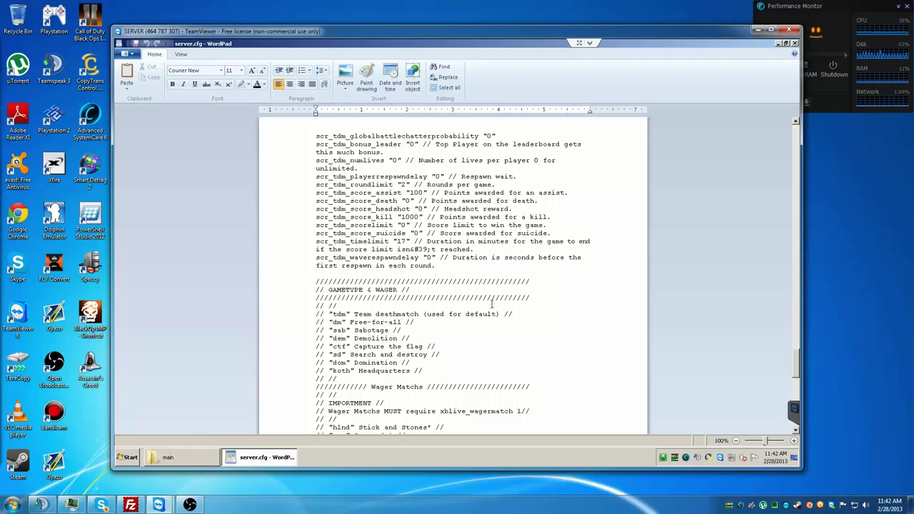
scroll(488, 306, up, 2)
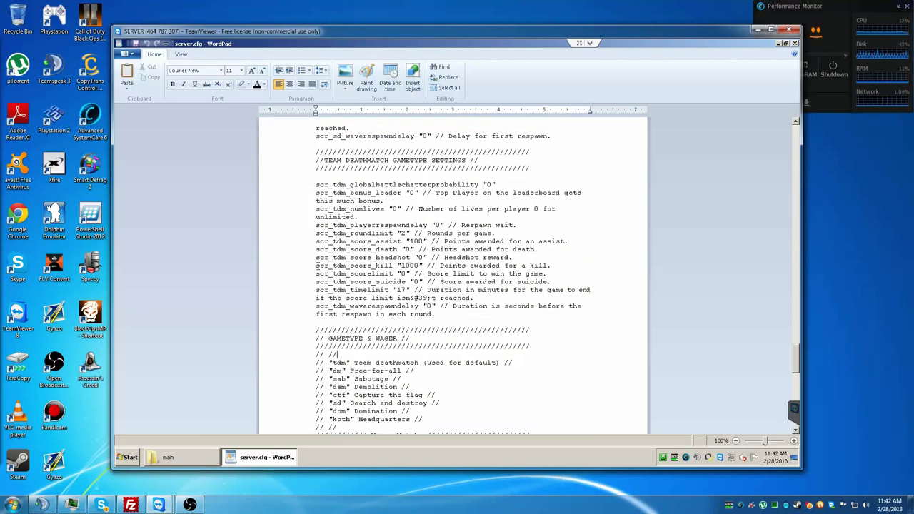
drag(316, 265, 439, 266)
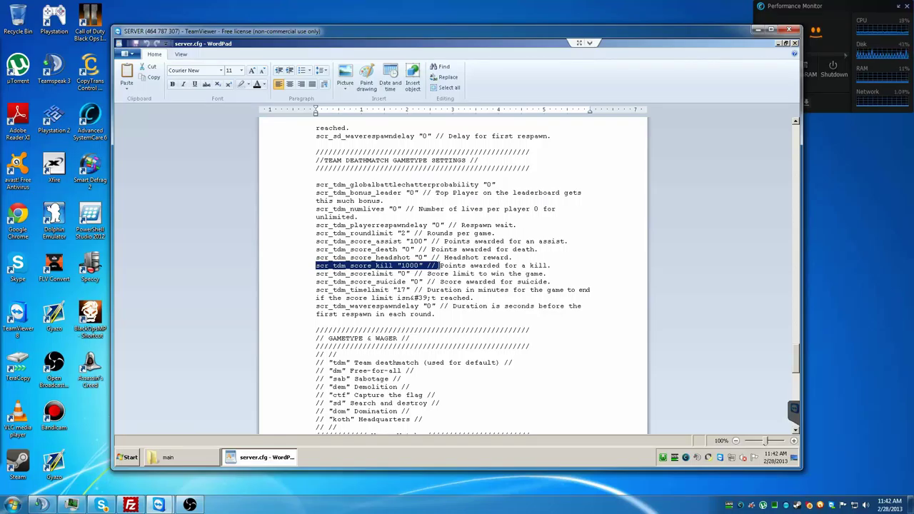
click(420, 266)
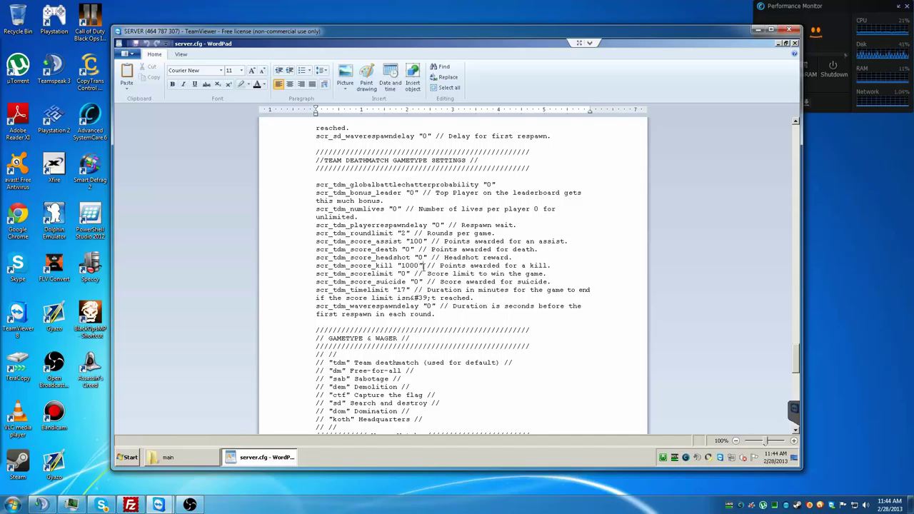
Scroll up from the Team Deathmatch settings to the map rotation tips and sv_maprotation "map mp_nuked" line.
scroll(424, 265, up, 3)
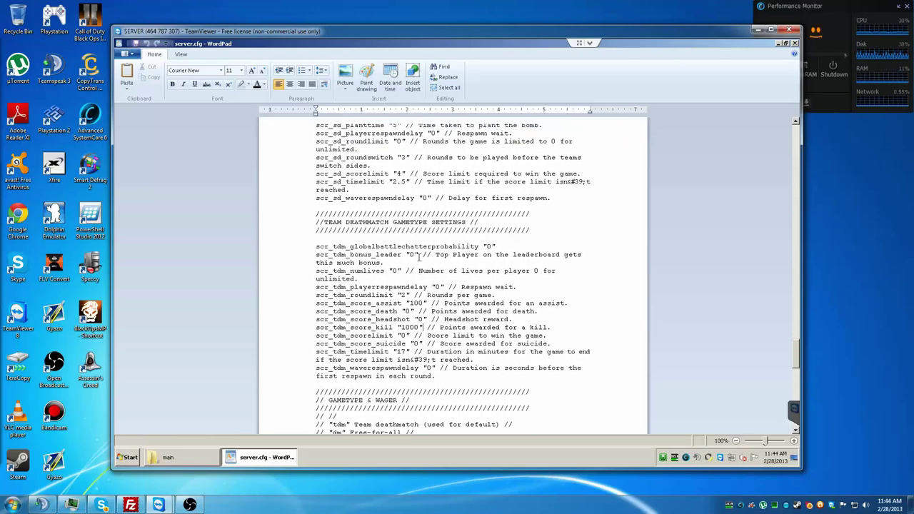
scroll(420, 257, up, 5)
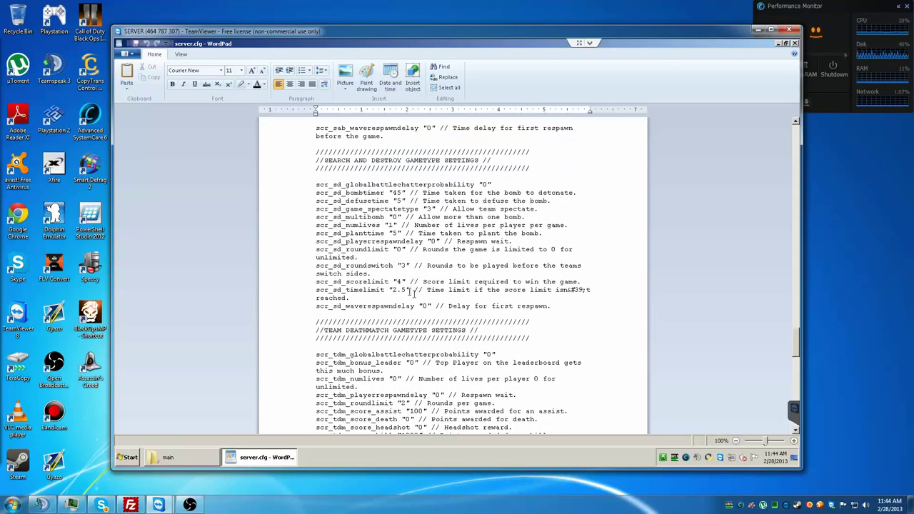
scroll(412, 293, up, 15)
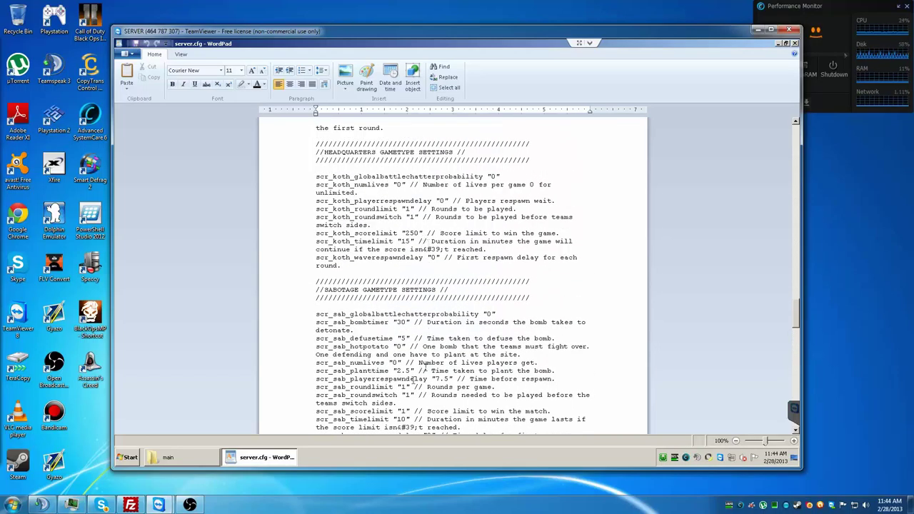
scroll(464, 307, up, 7)
scroll(464, 307, up, 7)
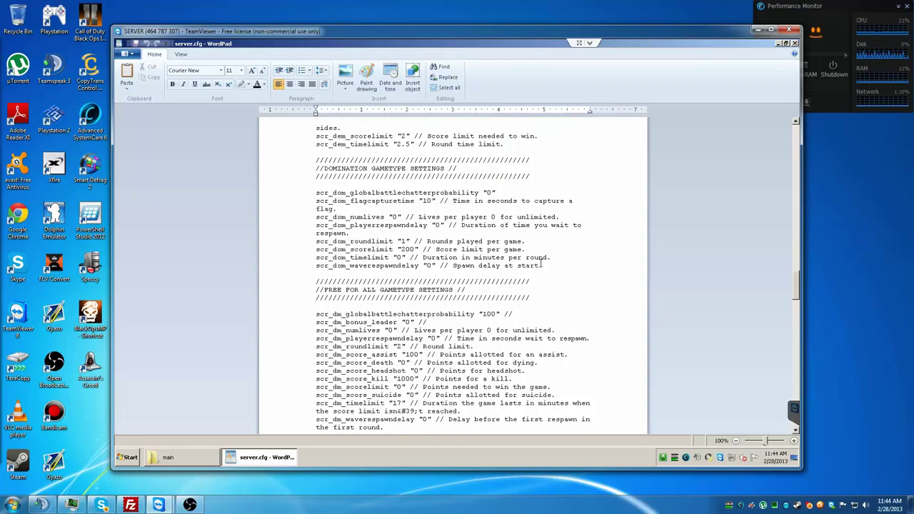
scroll(542, 264, up, 17)
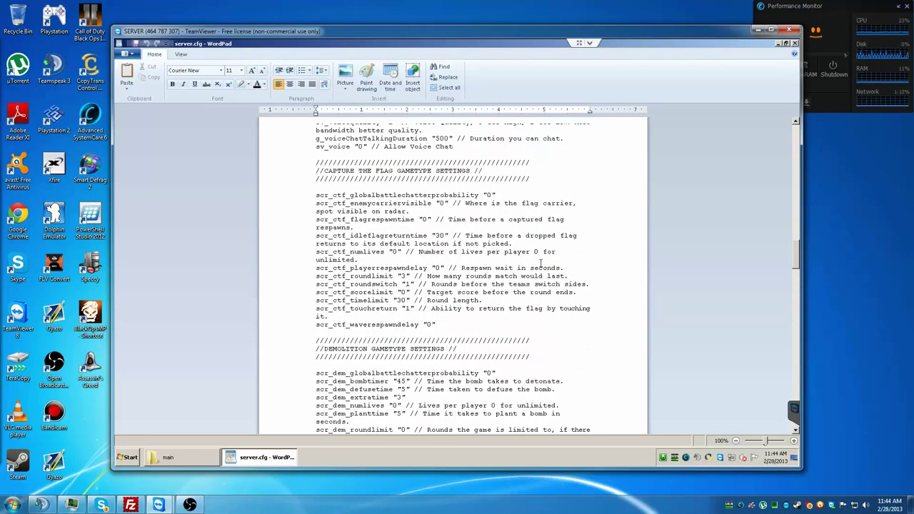
scroll(542, 265, up, 9)
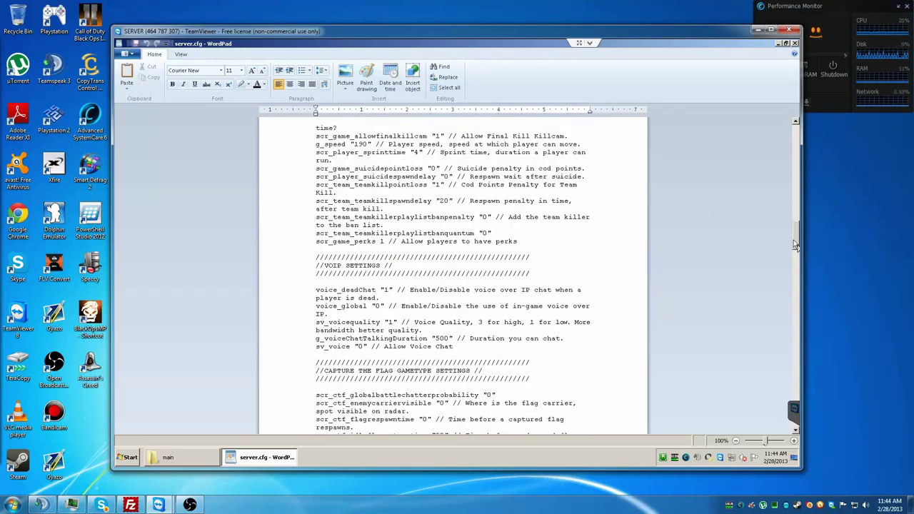
scroll(796, 245, up, 20)
click(475, 339)
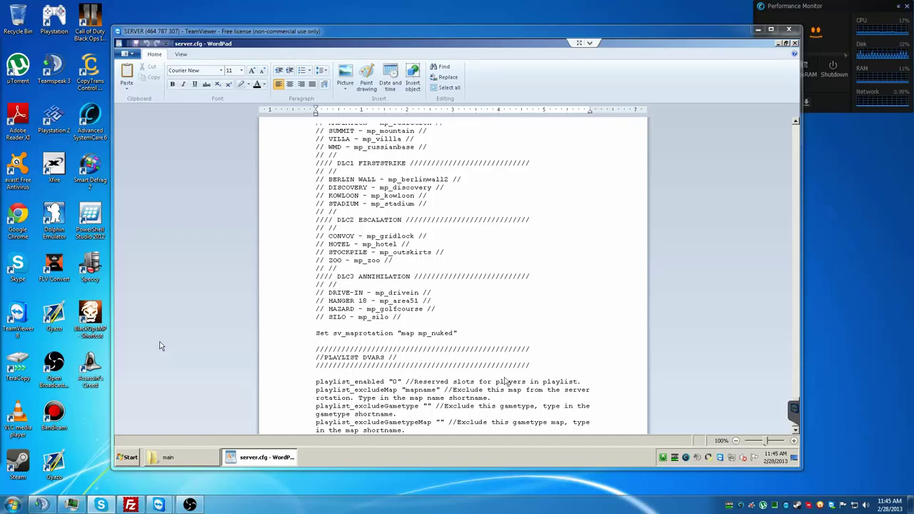
Highlight the DLC3 ANNIHILATION header lines, then dismiss the 'Windows can't open this file' prompt.
click(504, 284)
drag(503, 286, 505, 263)
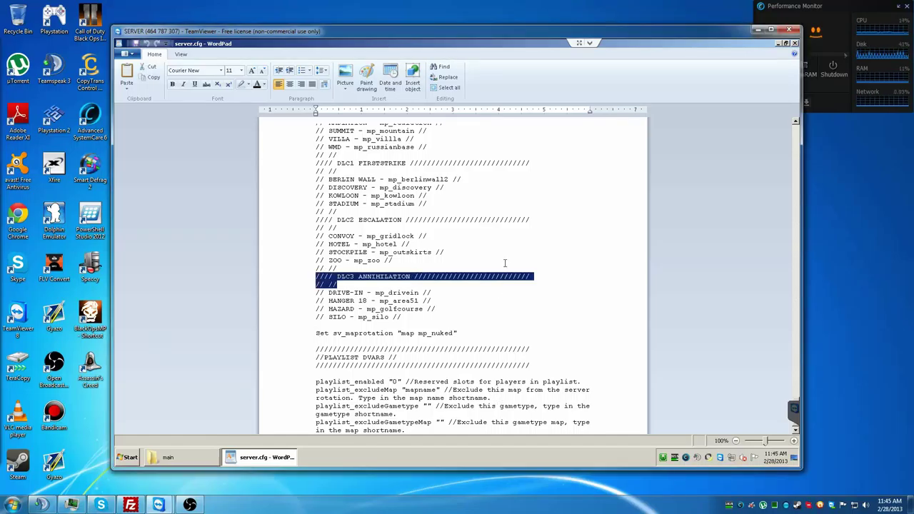
click(505, 260)
click(496, 247)
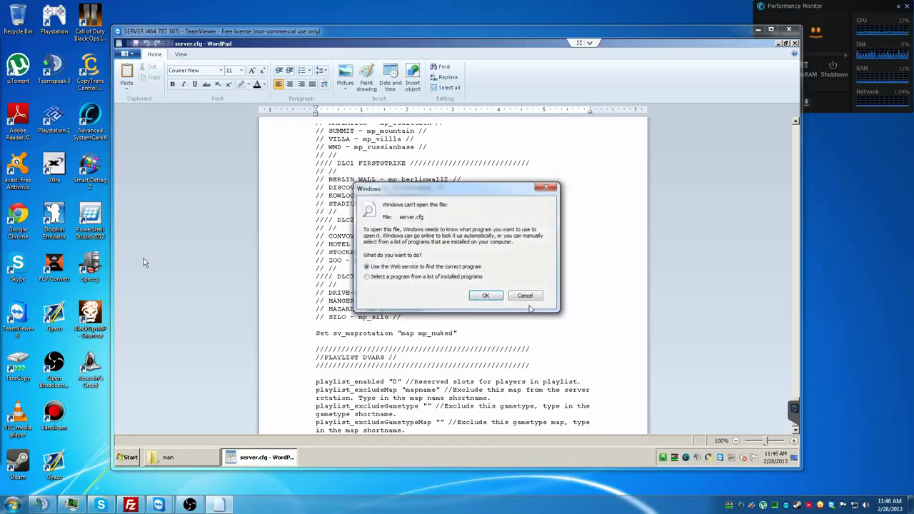
click(525, 295)
Highlight the g_gametype "dm" setting, then the _tdm name in the Team Deathmatch settings.
scroll(442, 227, up, 11)
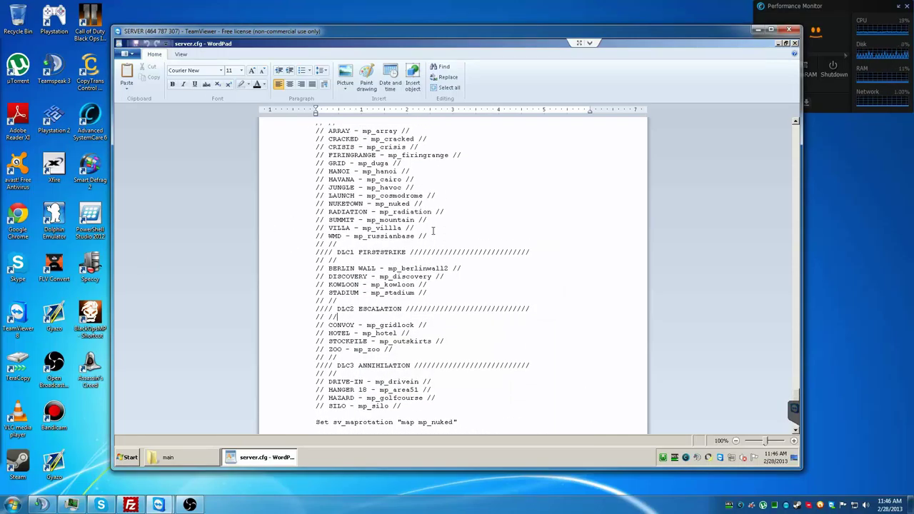
scroll(419, 228, up, 6)
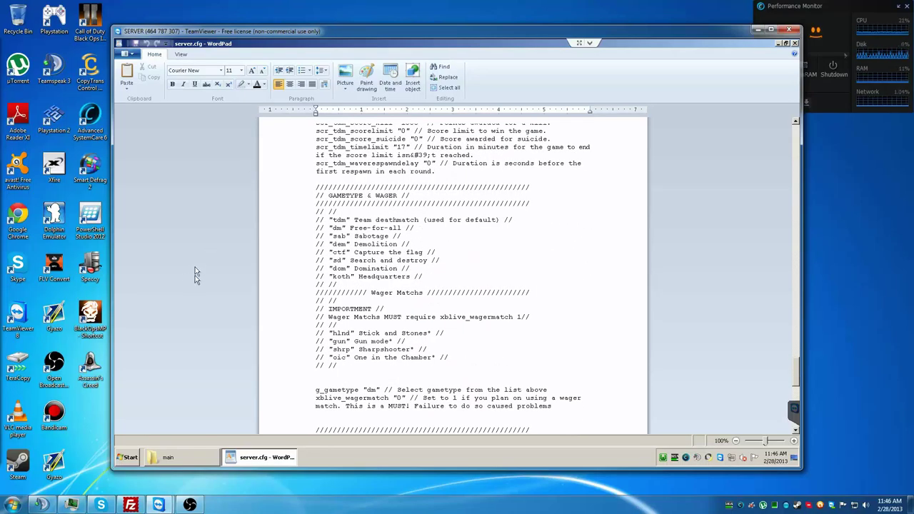
click(328, 382)
drag(320, 390, 383, 390)
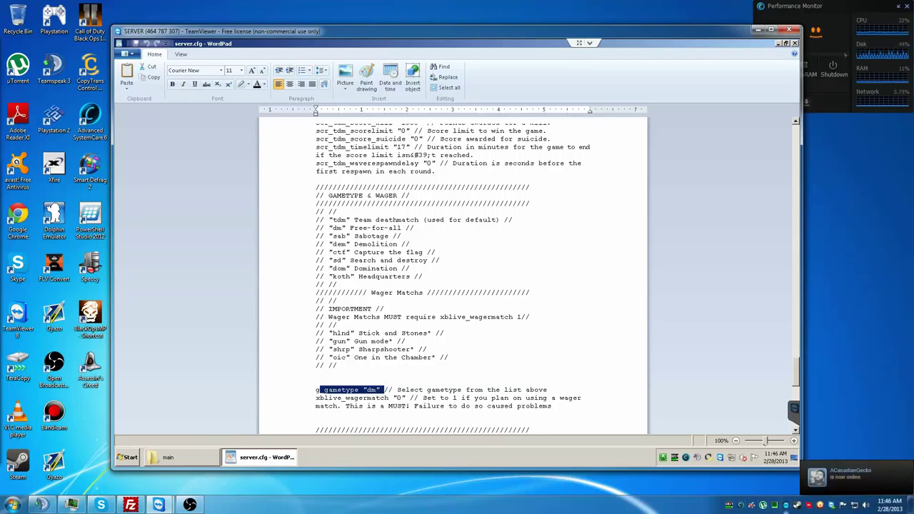
click(407, 341)
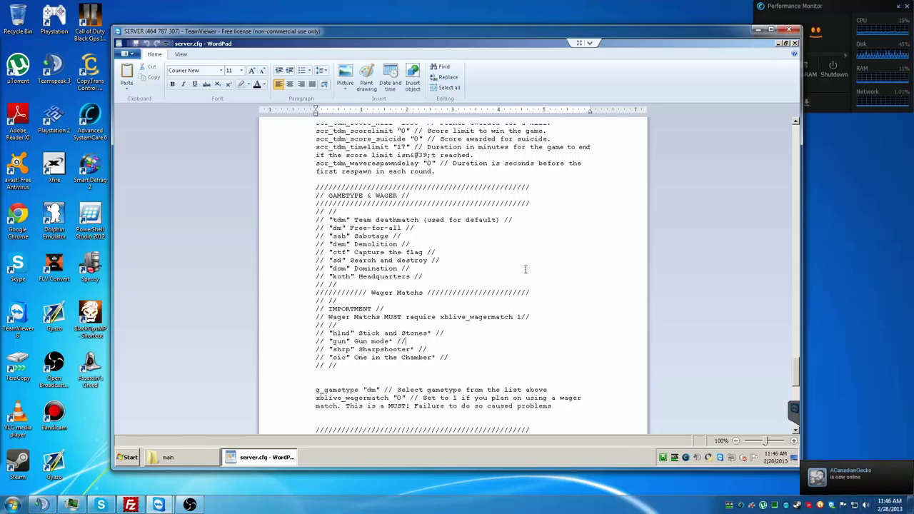
scroll(486, 295, up, 7)
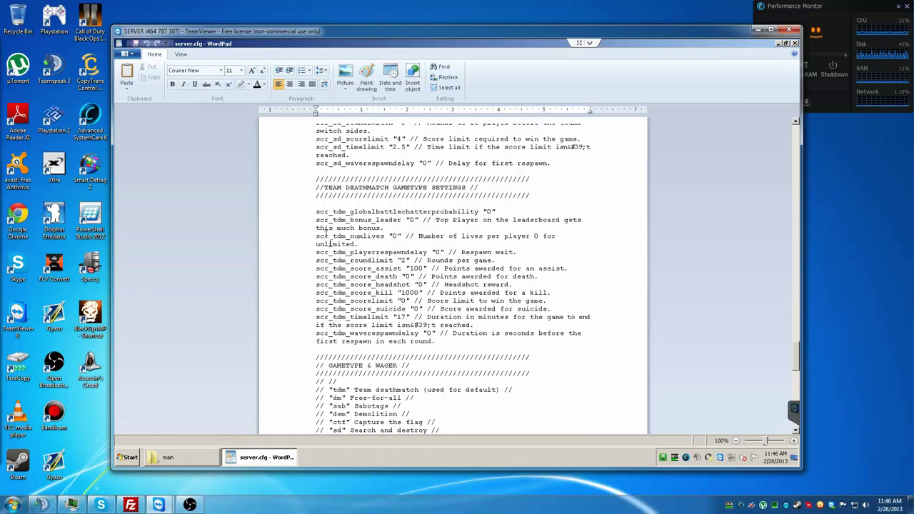
drag(329, 212, 349, 213)
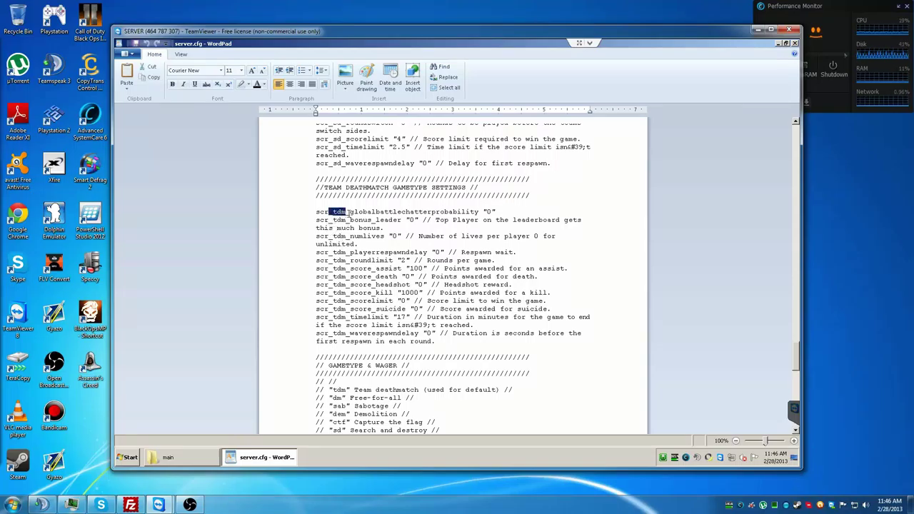
Clear the _tdm highlight and scroll down through the map rotation section.
click(349, 213)
scroll(362, 267, down, 6)
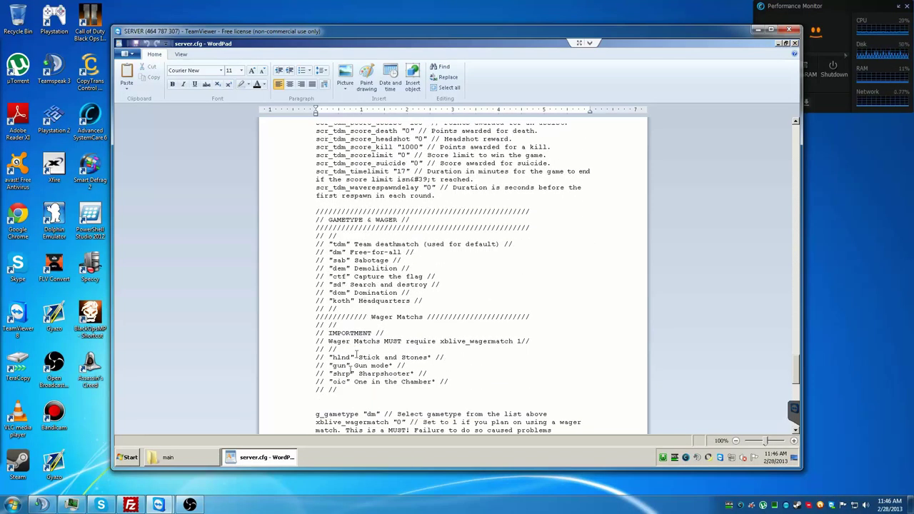
scroll(330, 284, down, 2)
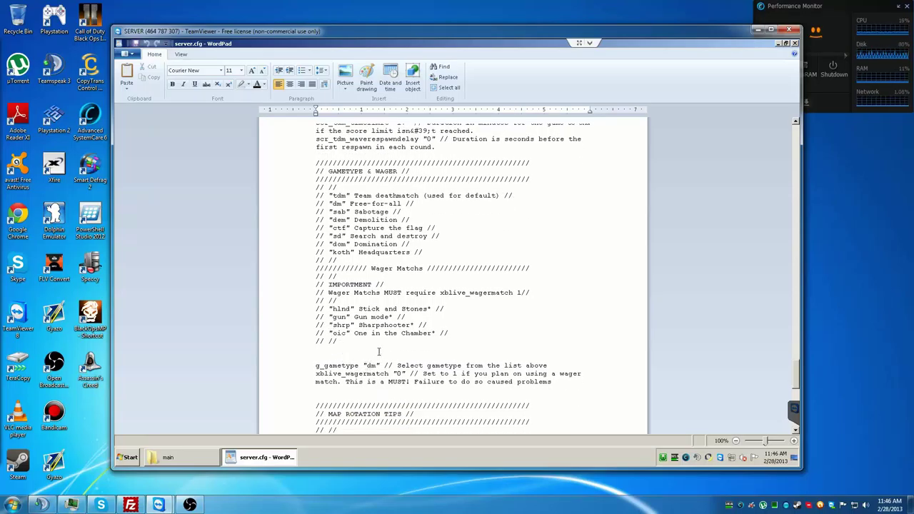
scroll(379, 351, down, 2)
scroll(378, 321, down, 4)
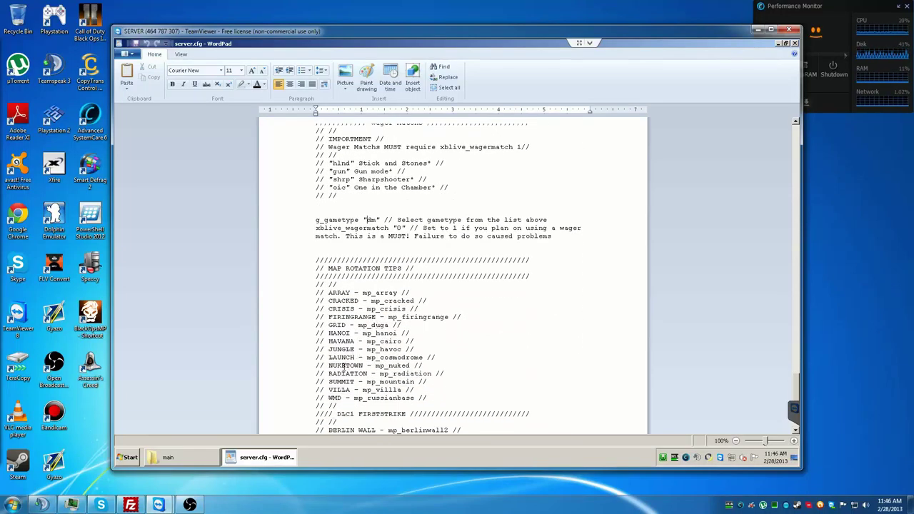
scroll(353, 350, down, 2)
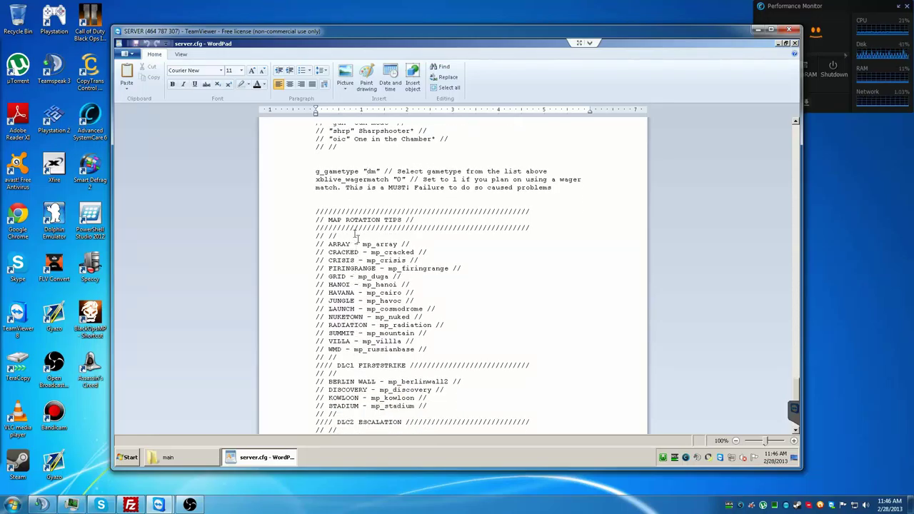
Scroll back up to the SERVER NAME & COLORS section and place the caret in the colour code list.
scroll(363, 254, up, 20)
scroll(364, 286, up, 20)
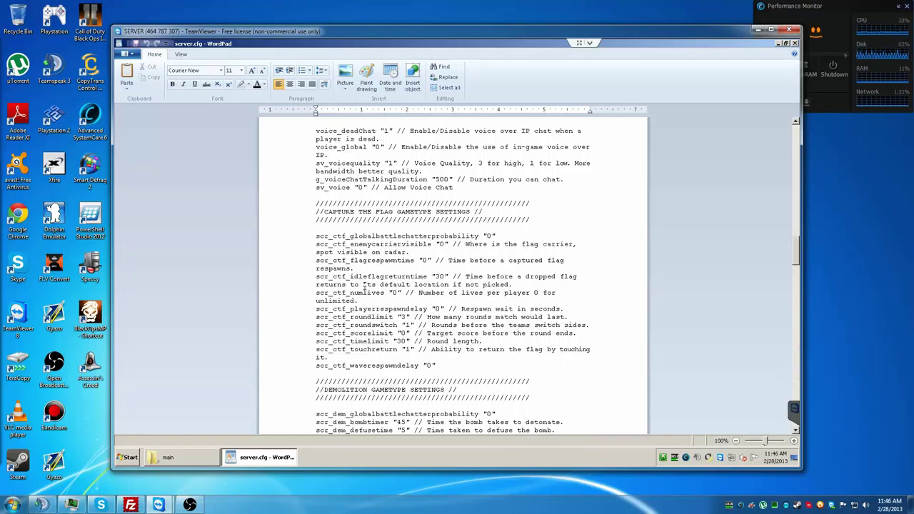
scroll(364, 286, up, 5)
scroll(364, 285, up, 12)
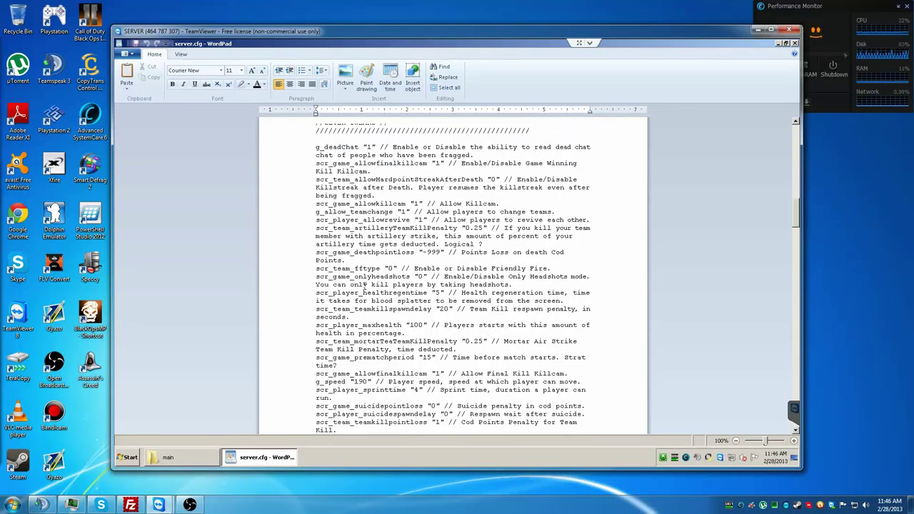
scroll(364, 285, up, 15)
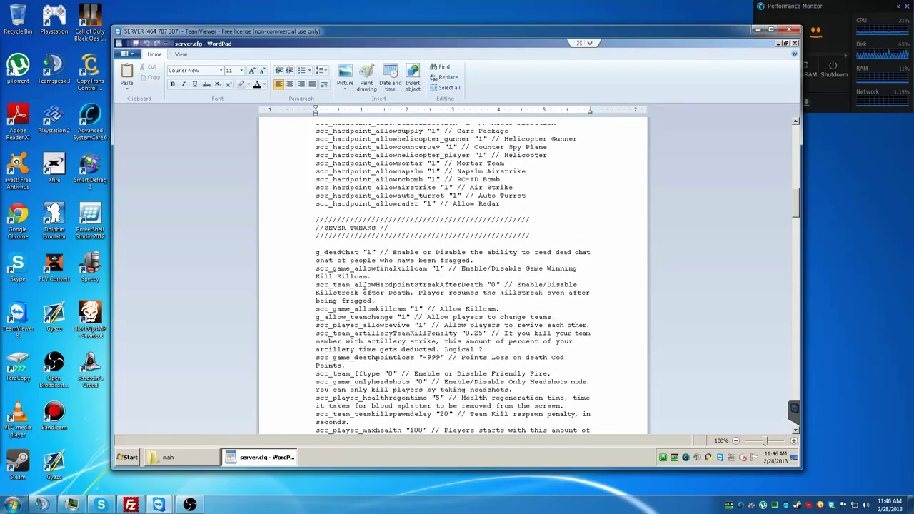
scroll(365, 285, up, 4)
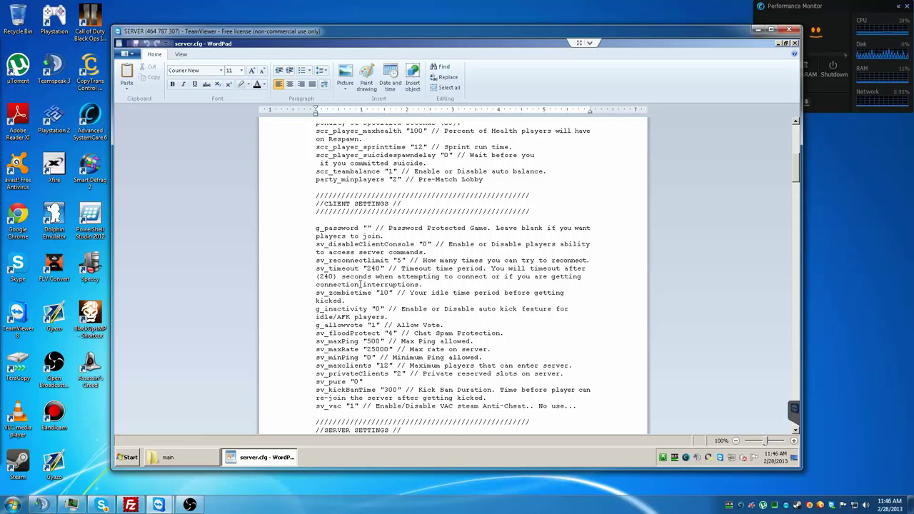
scroll(409, 263, up, 5)
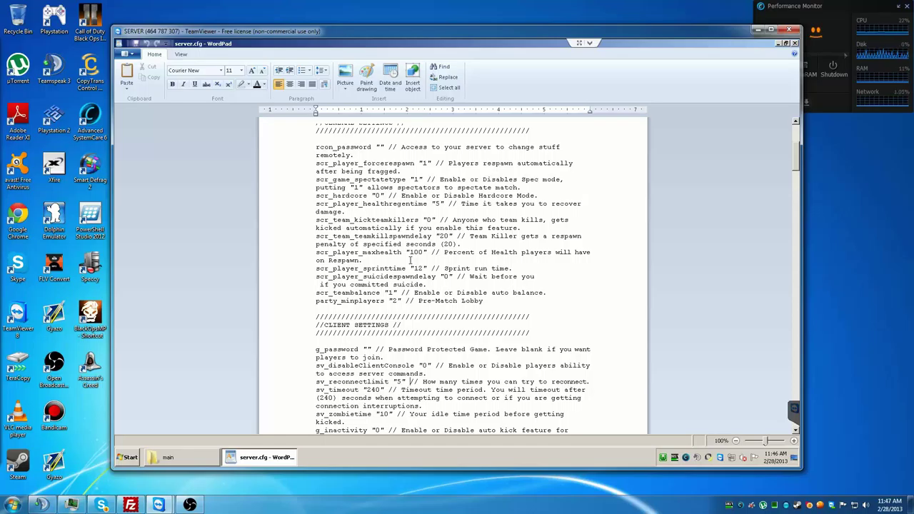
scroll(411, 260, up, 7)
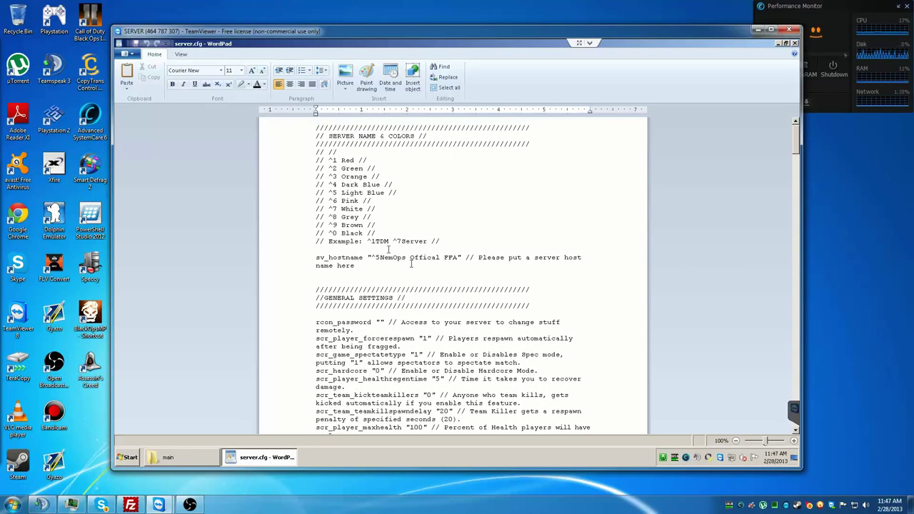
click(450, 227)
Close the server.cfg document in WordPad and the Explorer 'main' folder window.
click(796, 45)
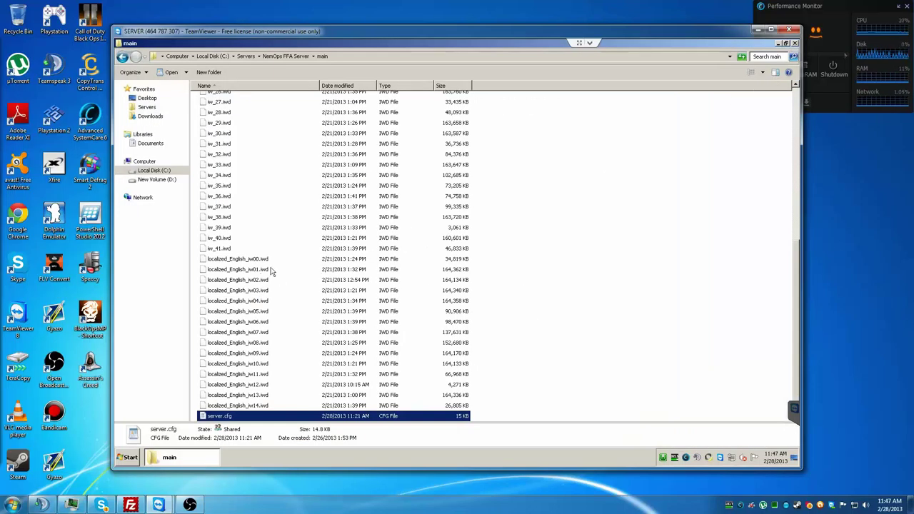
click(795, 44)
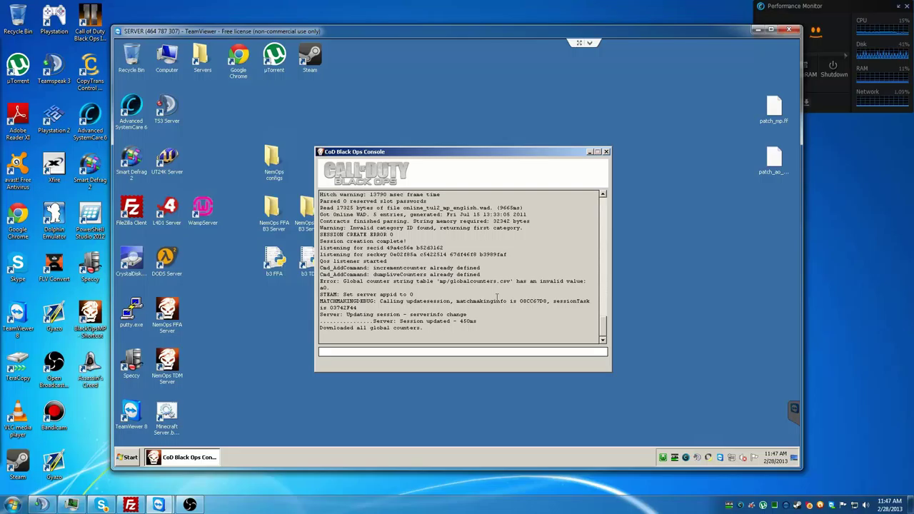
Run 'status' in the Black Ops console to confirm the server is on mp_nuked.
drag(434, 329, 321, 328)
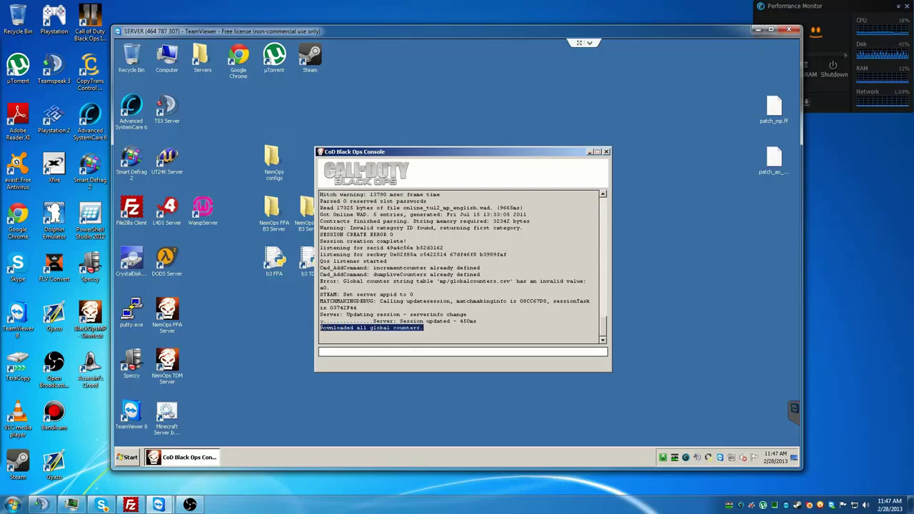
click(494, 353)
text(status)
key(Return)
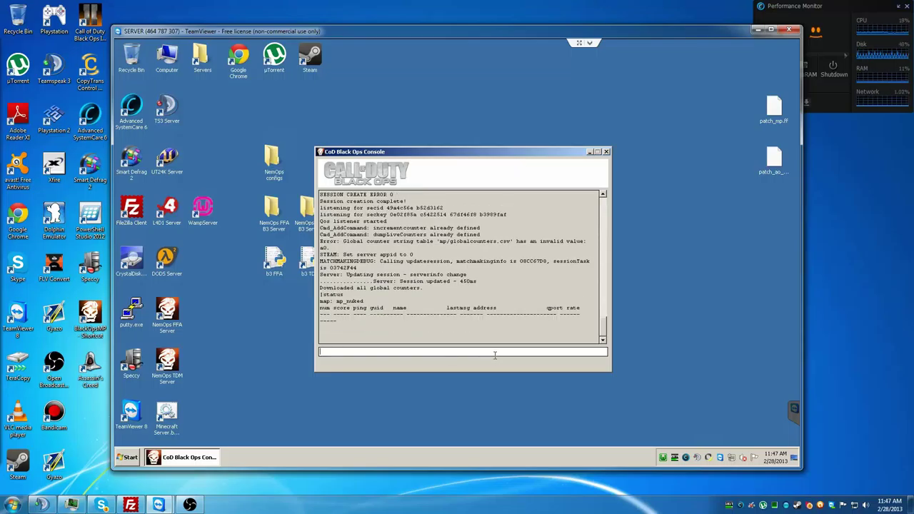